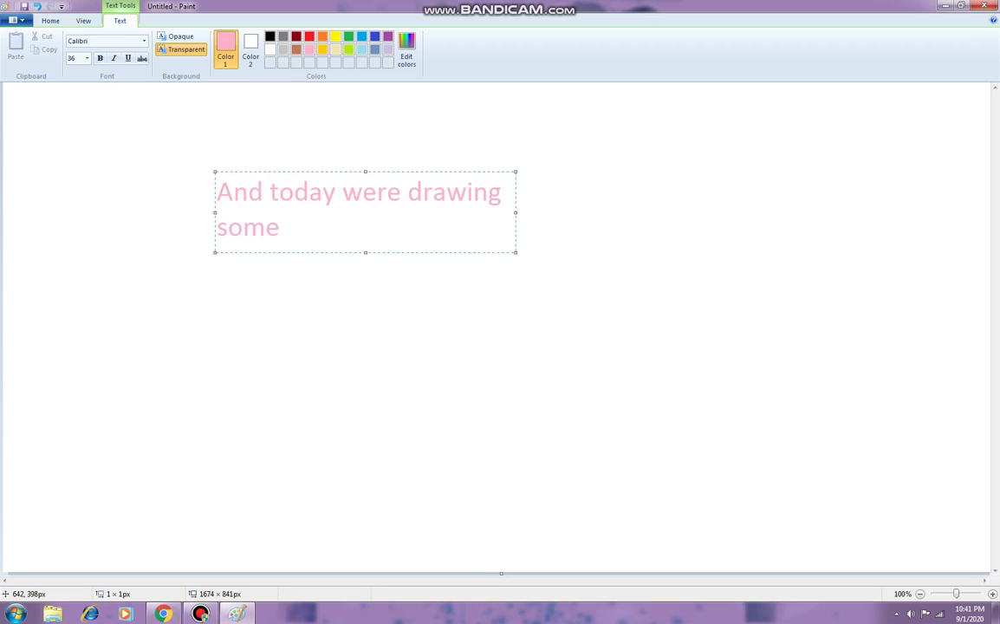
- Change the end of the caption so it reads "And today were drawing rebecca rabbit in piggy"
key("BackSpace")
key("BackSpace")
key("BackSpace")
key("BackSpace")
type("nu")
key("BackSpace")
key("BackSpace")
type("bunny")
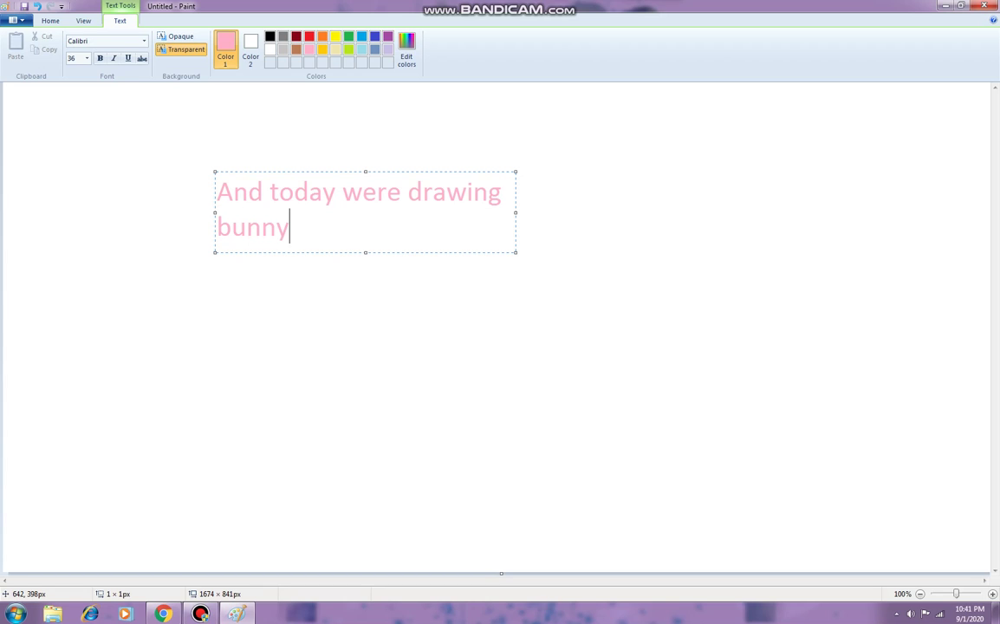
key("BackSpace")
key("BackSpace")
key("BackSpace")
key("BackSpace")
key("BackSpace")
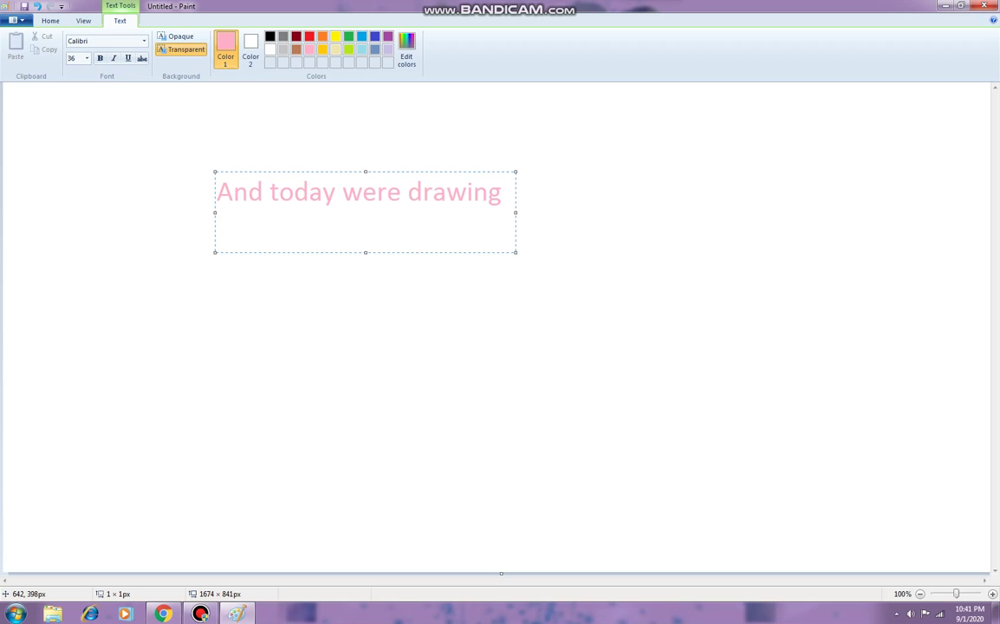
type("rebecca r")
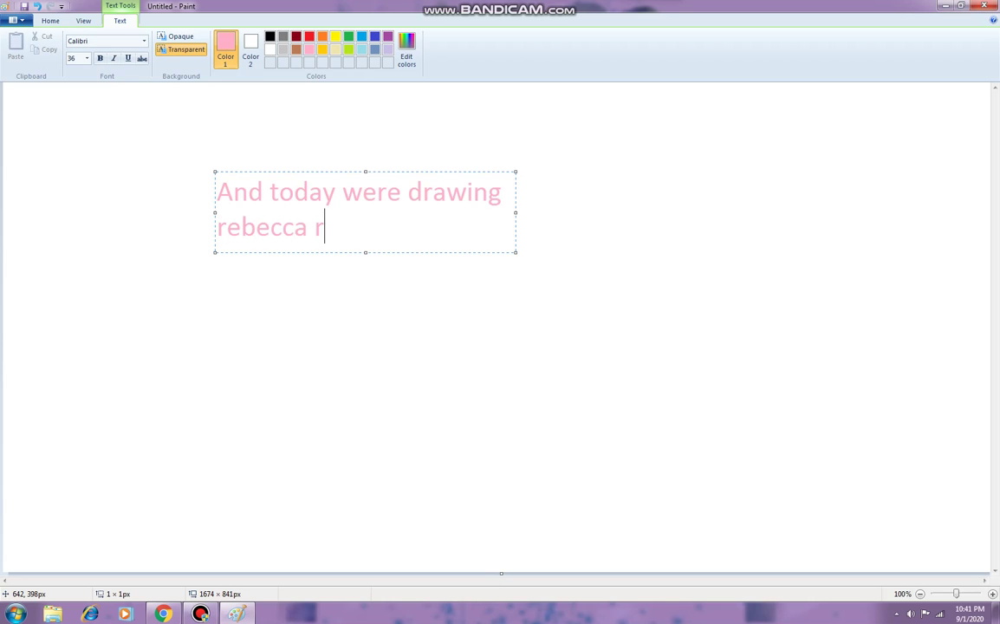
type("abbit in piggy")
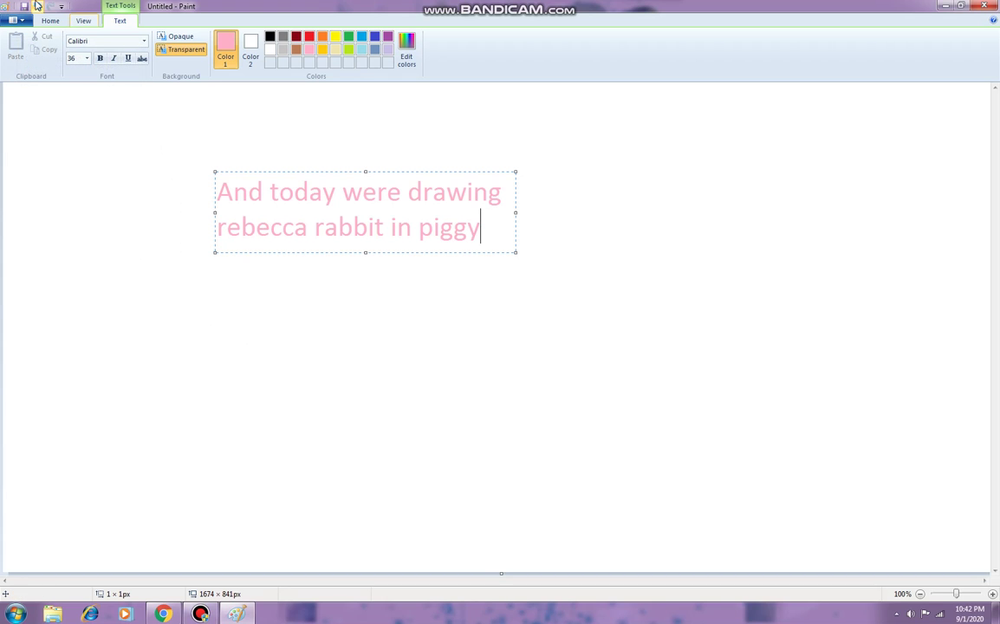
- Delete the whole caption about drawing rebecca rabbit from the text box
key("BackSpace")
key("BackSpace")
key("BackSpace")
key("BackSpace")
key("BackSpace")
key("BackSpace")
key("BackSpace")
key("BackSpace")
key("BackSpace")
key("BackSpace")
key("BackSpace")
key("BackSpace")
key("BackSpace")
key("BackSpace")
key("BackSpace")
key("BackSpace")
key("BackSpace")
key("BackSpace")
key("BackSpace")
key("BackSpace")
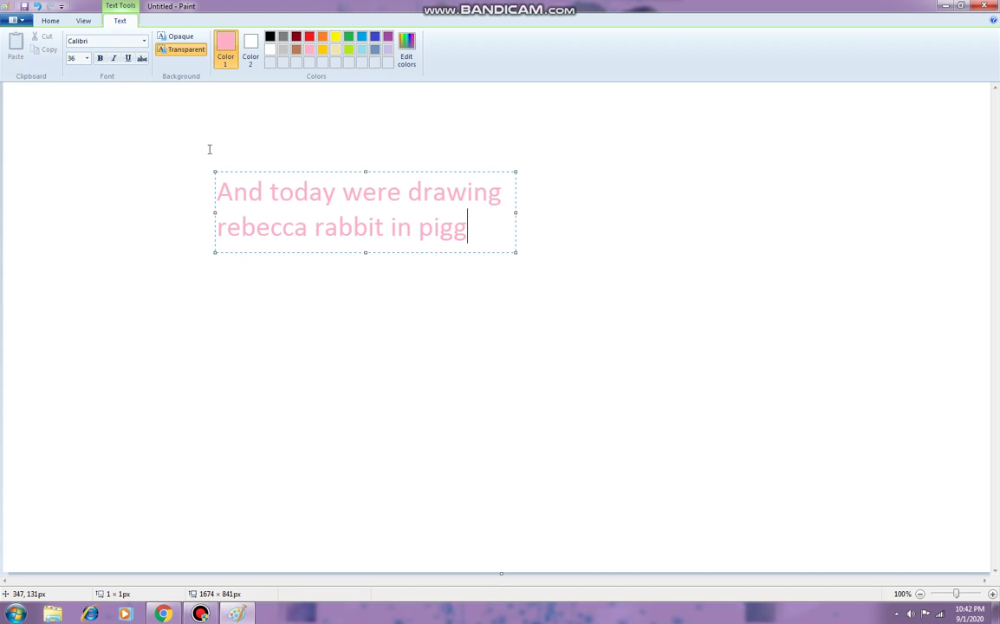
key("BackSpace")
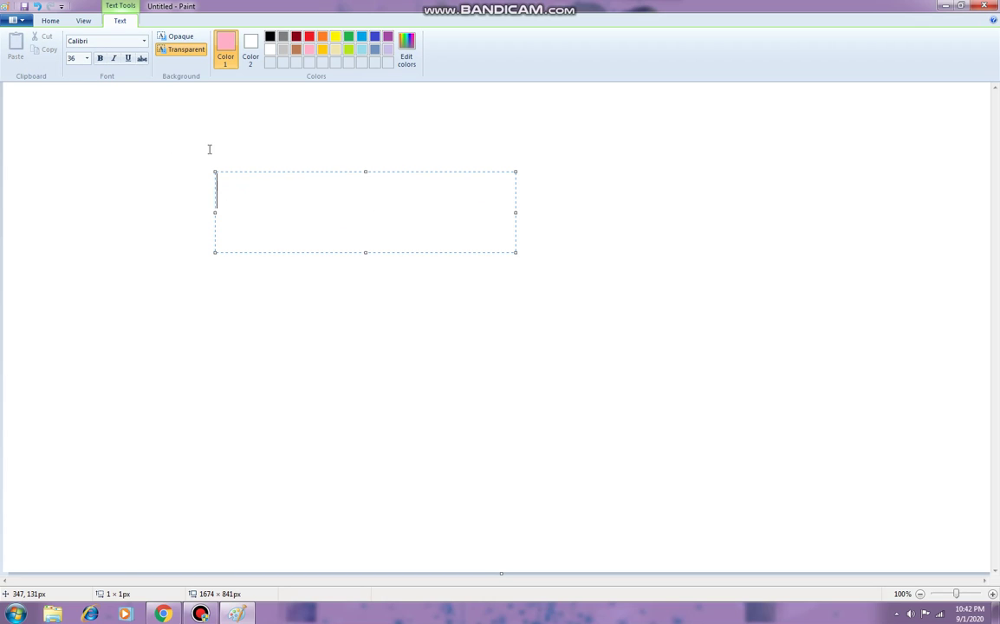
- Write the caption "And Ill make another drawing piggy charactar" in the empty text box
type("And Ill mak")
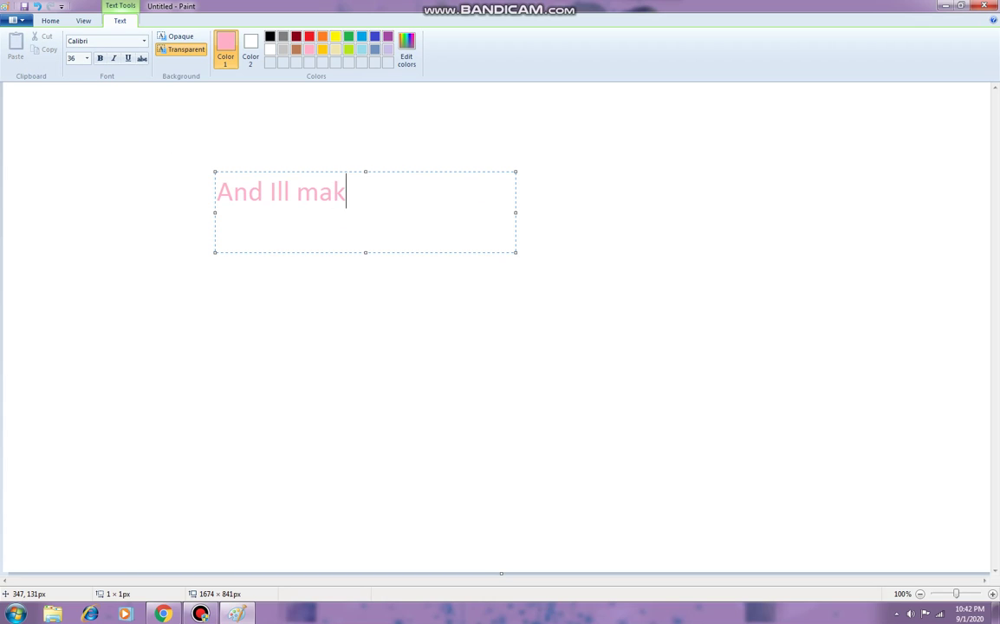
type("e ani")
key("BackSpace")
type("other ")
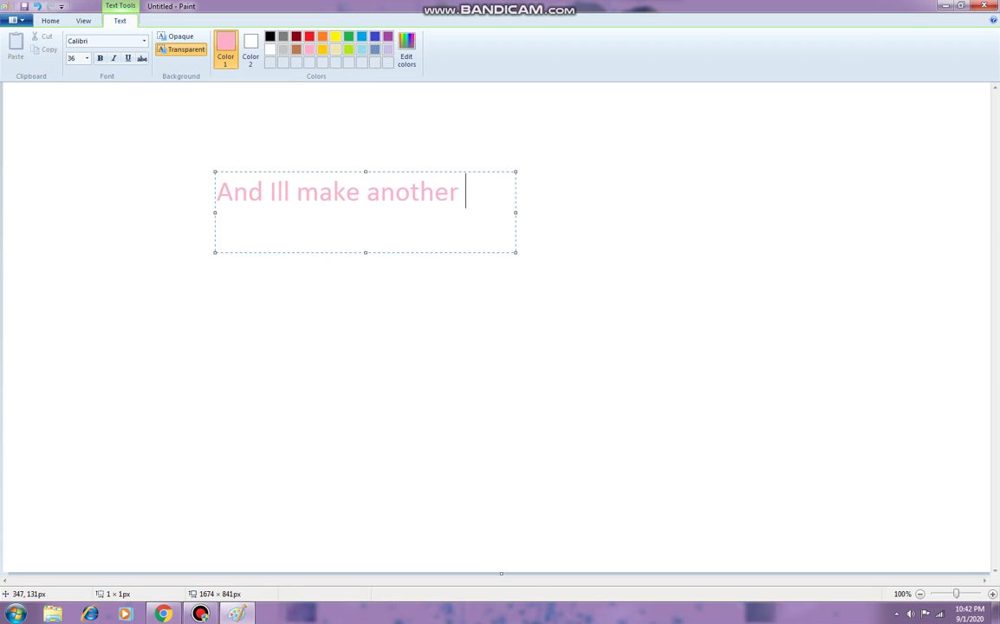
type("p")
key("BackSpace")
type("drawing p")
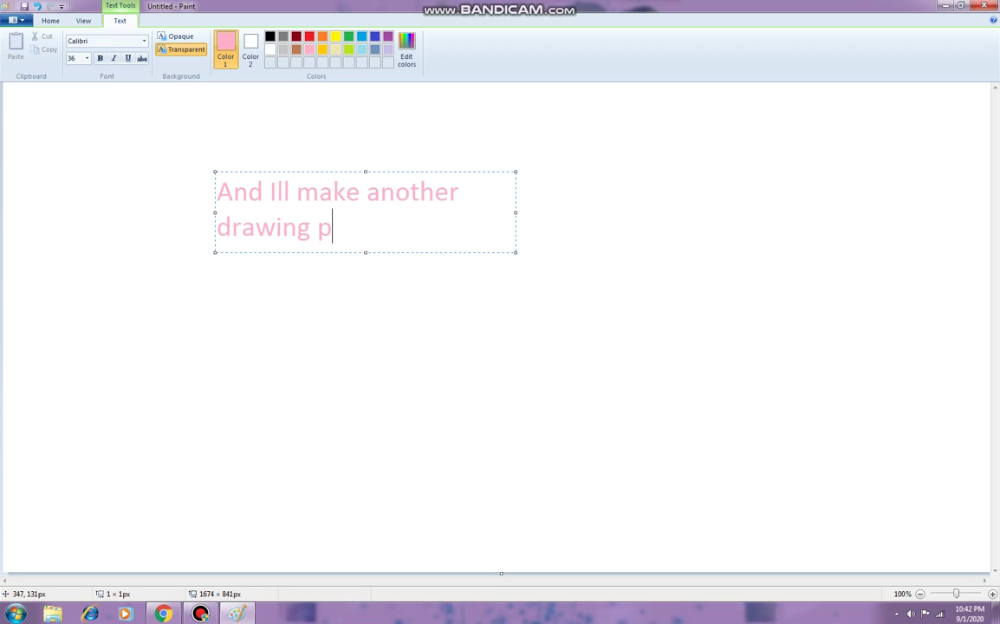
type("iggy cha")
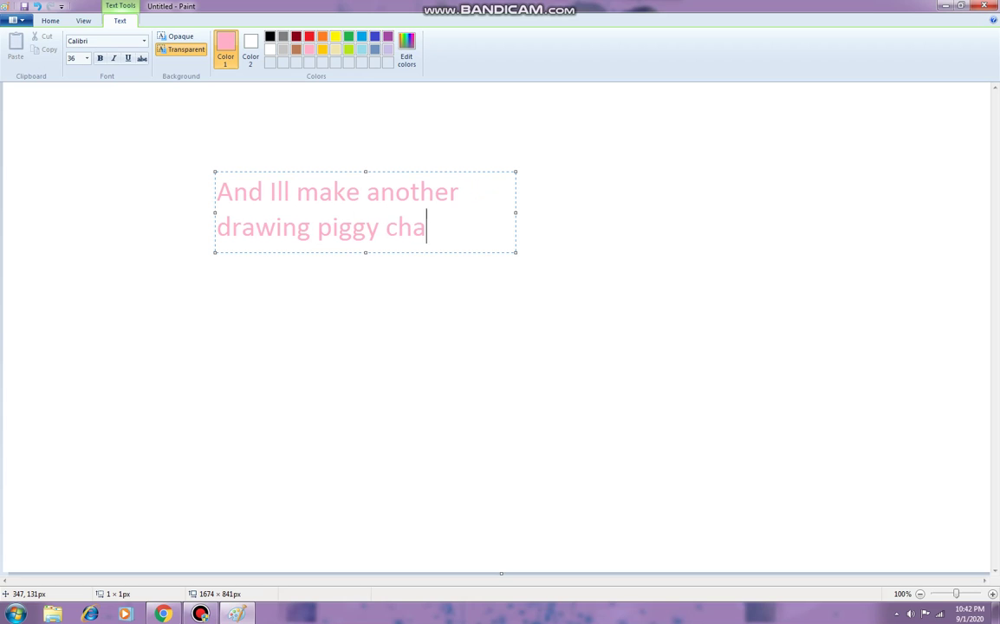
type("ractars")
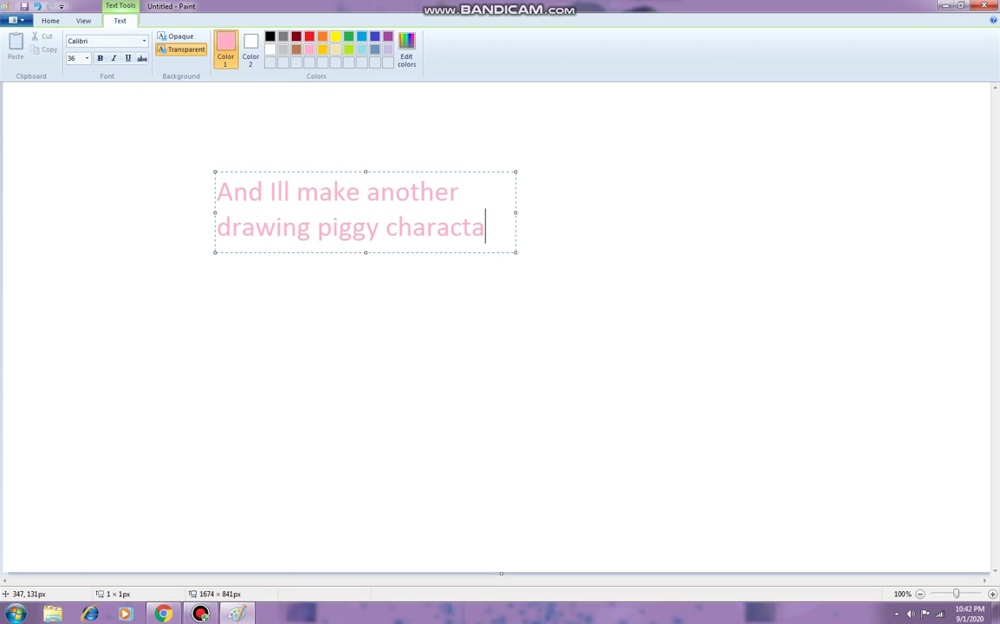
key("BackSpace")
key("BackSpace")
key("BackSpace")
type("ors")
key("BackSpace")
key("BackSpace")
key("BackSpace")
key("BackSpace")
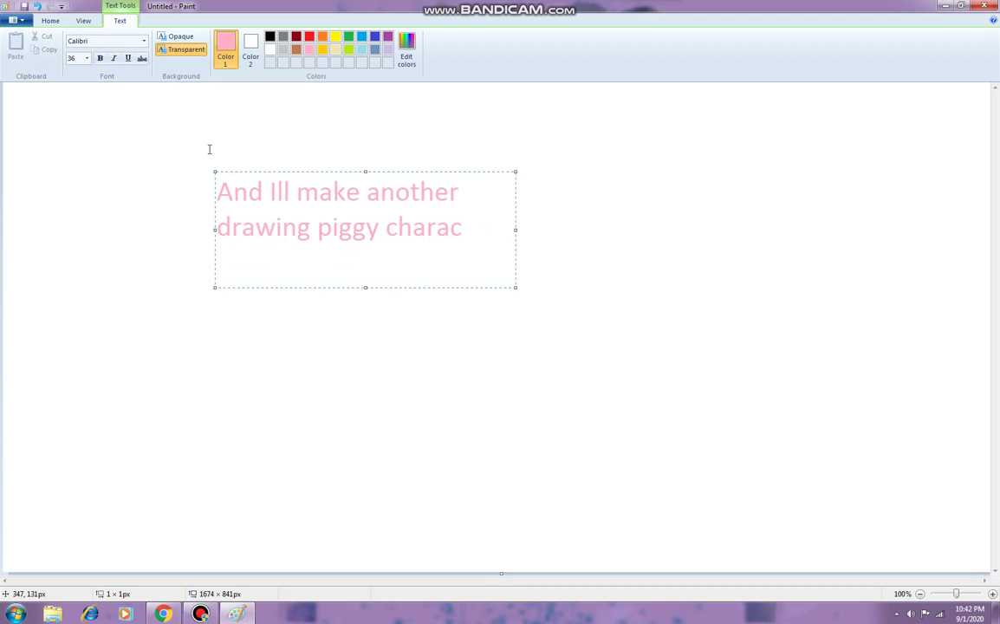
type("tar")
- Erase the caption about another drawing and close the empty text box
key("BackSpace")
key("BackSpace")
key("BackSpace")
key("BackSpace")
key("BackSpace")
key("BackSpace")
key("BackSpace")
key("BackSpace")
key("BackSpace")
key("BackSpace")
key("BackSpace")
key("BackSpace")
key("BackSpace")
key("BackSpace")
key("BackSpace")
key("BackSpace")
key("BackSpace")
key("BackSpace")
key("BackSpace")
key("BackSpace")
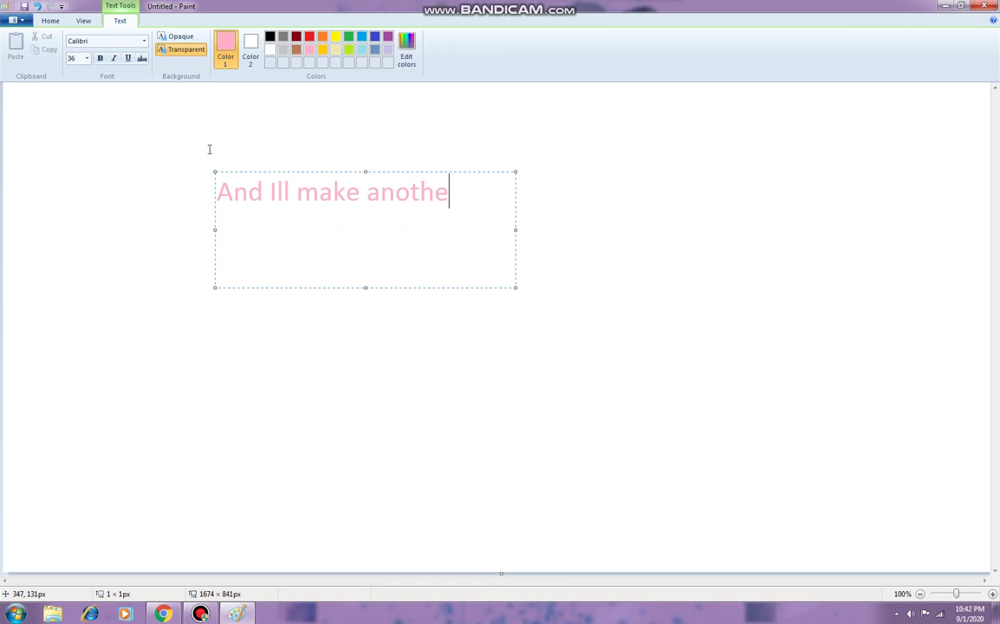
key("BackSpace")
key("BackSpace")
key("BackSpace")
key("BackSpace")
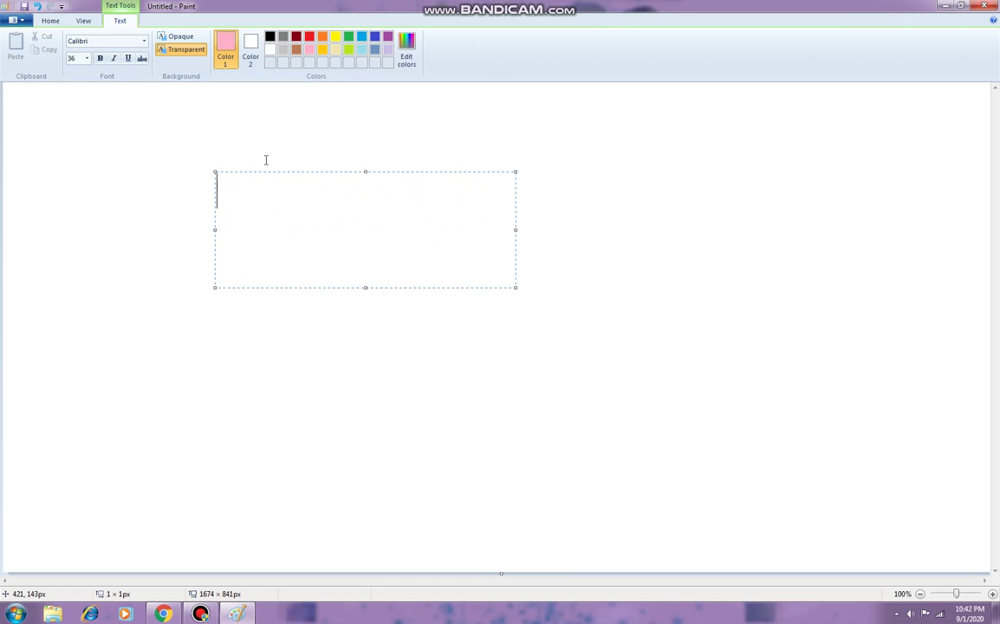
left_click(266, 159)
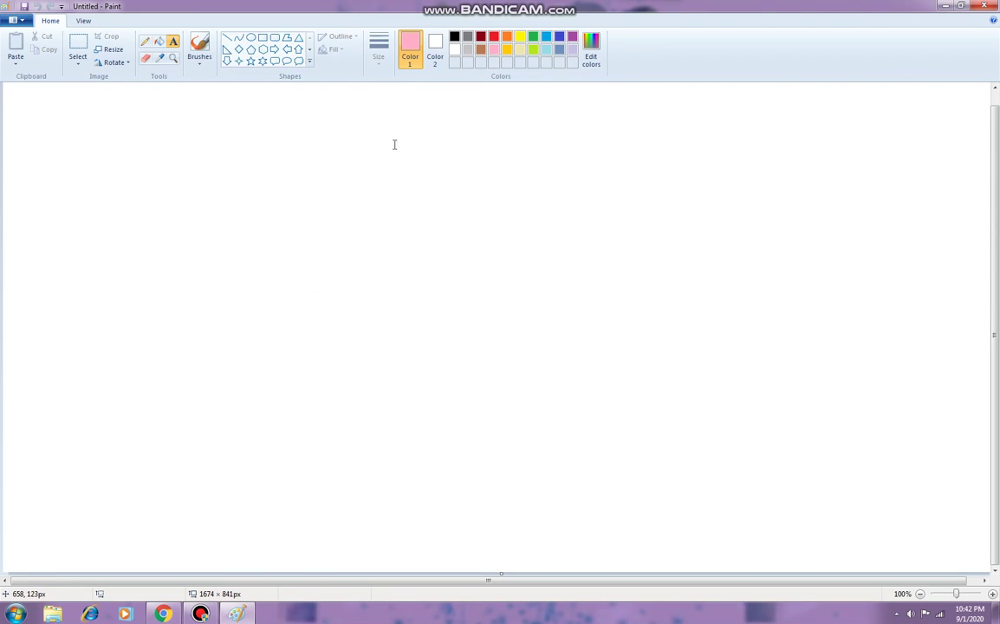
- Draw the lower head outline with a black brush as a wide U-shaped curve near the middle of the canvas
left_click(198, 47)
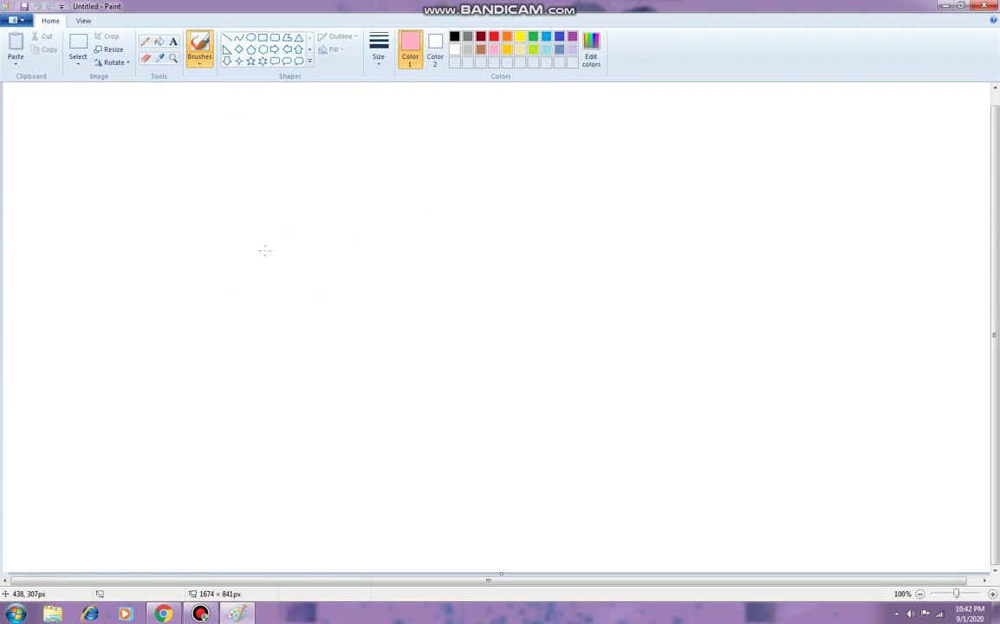
left_click(454, 35)
left_click(379, 50)
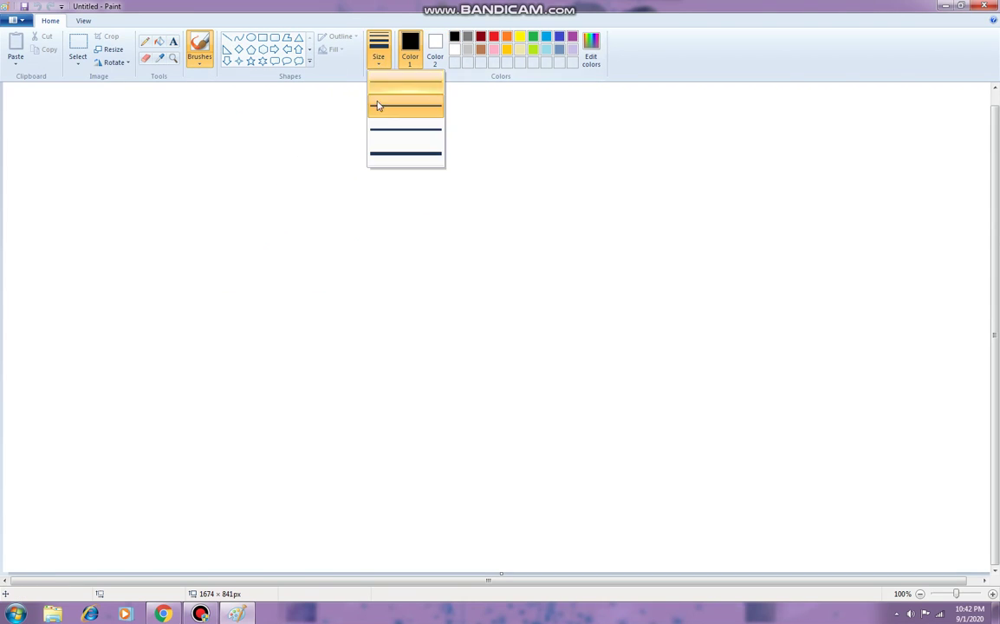
left_click(311, 208)
mouse_move(278, 254)
left_mouse_down()
mouse_move(301, 319)
mouse_move(350, 340)
mouse_move(432, 341)
mouse_move(508, 315)
mouse_move(535, 277)
mouse_move(541, 232)
left_mouse_up()
left_click(529, 232)
- Draw the right eye's upper outline as an open arch inside the head curve
left_click_drag(428, 277, 491, 270)
key("ctrl+z")
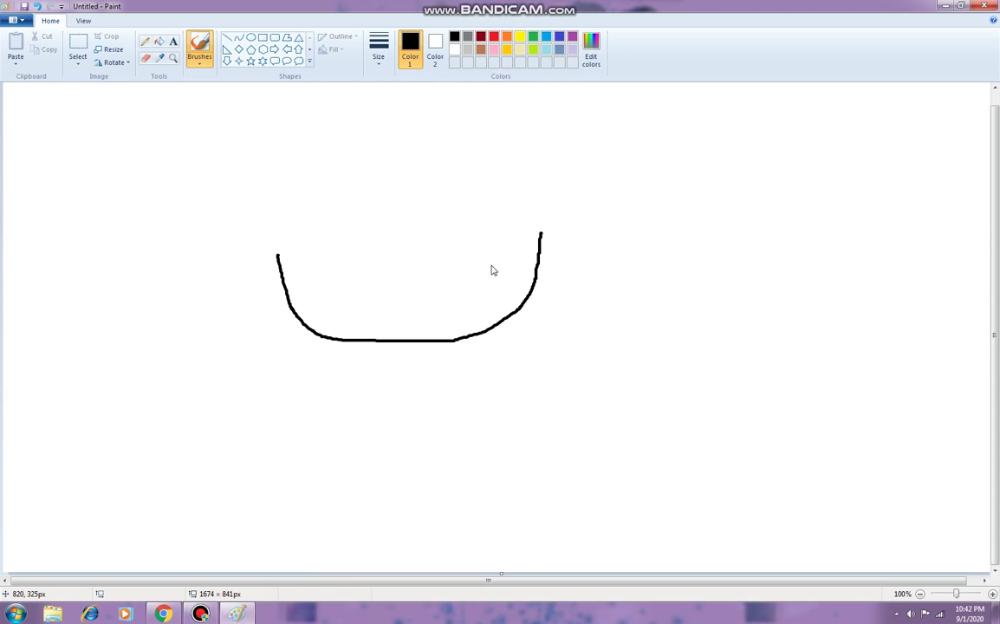
mouse_move(419, 270)
left_mouse_down()
mouse_move(445, 222)
mouse_move(479, 211)
mouse_move(501, 220)
mouse_move(517, 273)
left_mouse_up()
mouse_move(388, 253)
left_mouse_down()
mouse_move(381, 226)
mouse_move(362, 213)
mouse_move(291, 232)
left_mouse_up()
key("ctrl+z")
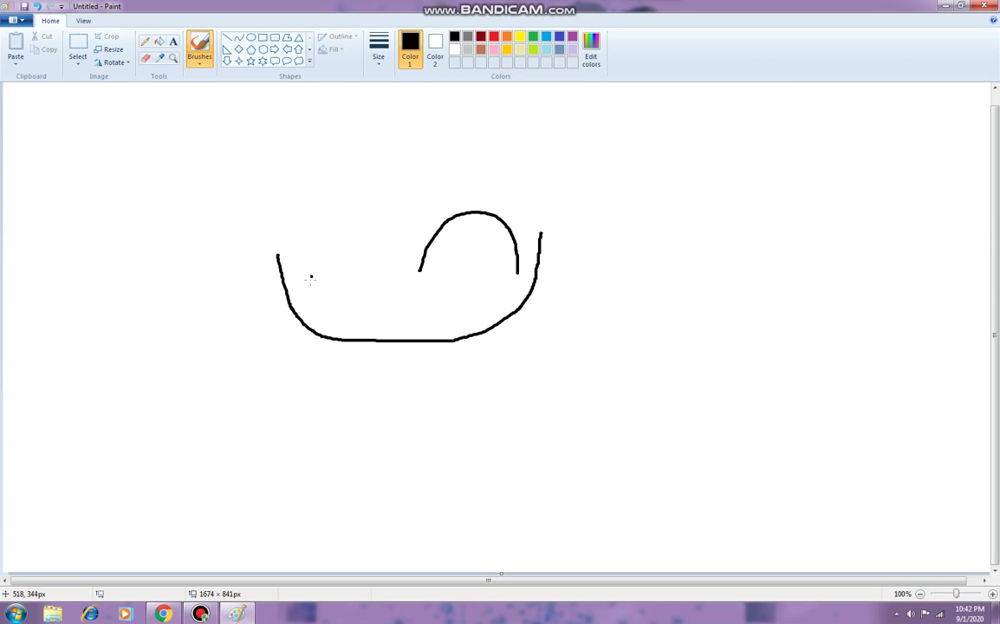
mouse_move(309, 288)
left_mouse_down()
mouse_move(301, 236)
mouse_move(322, 217)
mouse_move(354, 212)
mouse_move(382, 222)
mouse_move(396, 273)
mouse_move(308, 287)
left_mouse_up()
key("ctrl+z")
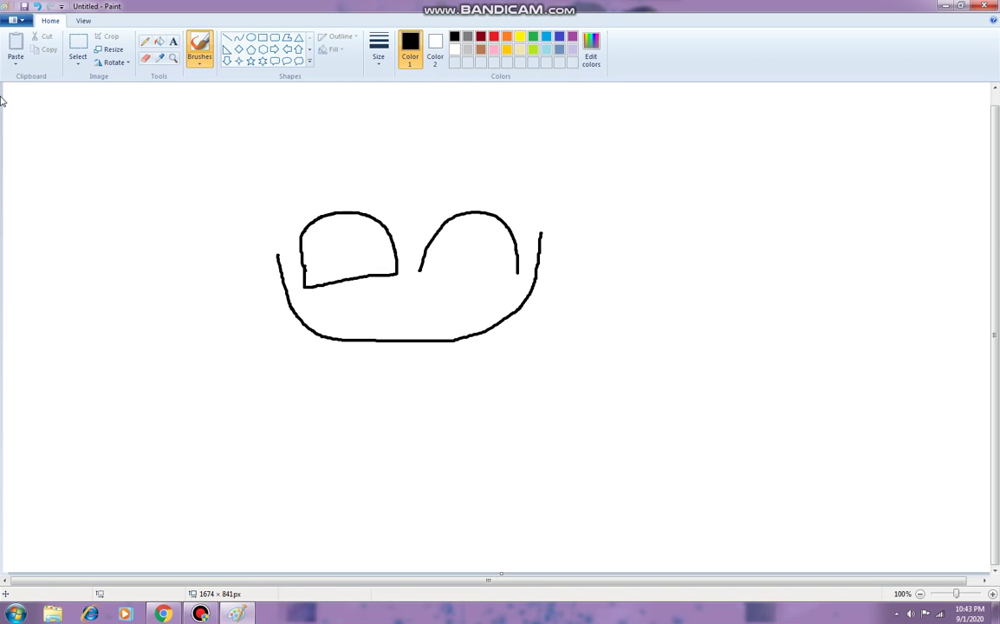
left_click(36, 6)
left_click_drag(306, 280, 346, 268)
key("ctrl+z")
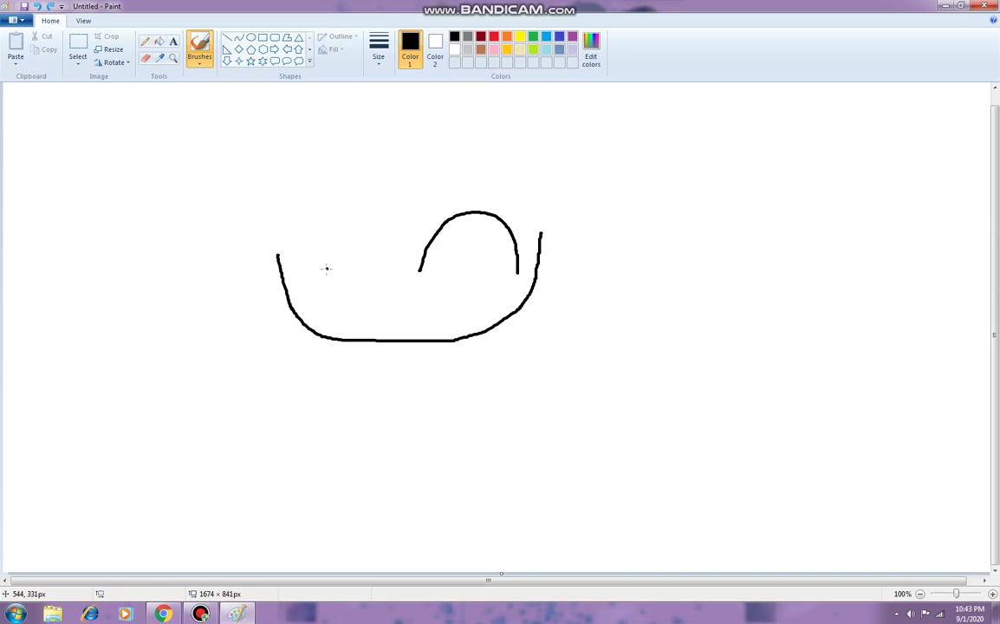
key("ctrl+z")
left_click_drag(299, 279, 315, 239)
key("ctrl+z")
mouse_move(299, 281)
left_mouse_down()
mouse_move(299, 253)
mouse_move(314, 223)
mouse_move(377, 227)
left_mouse_up()
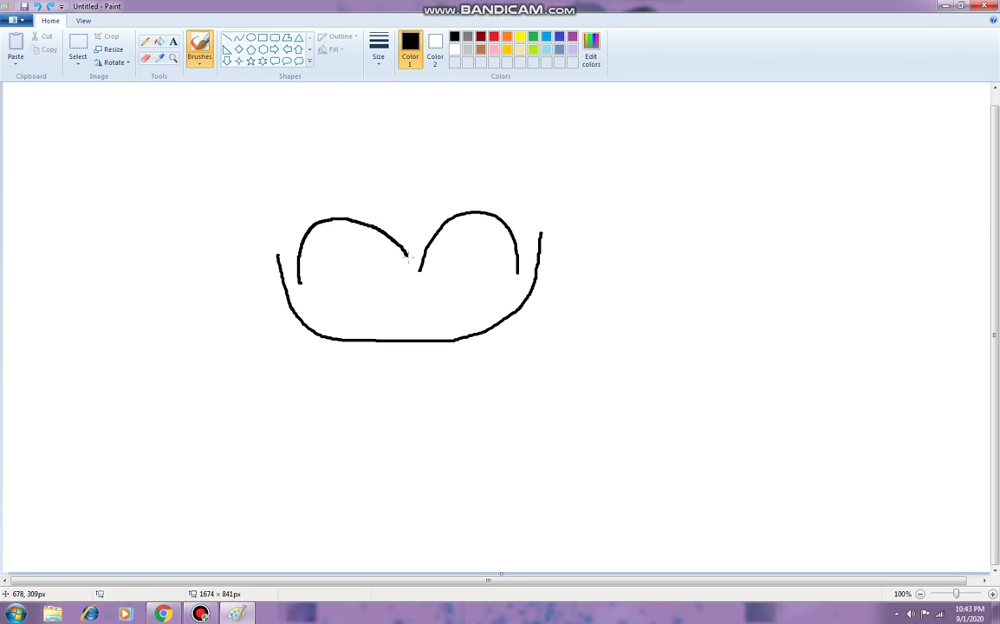
key("ctrl+z")
left_click_drag(303, 290, 310, 223)
key("ctrl+z")
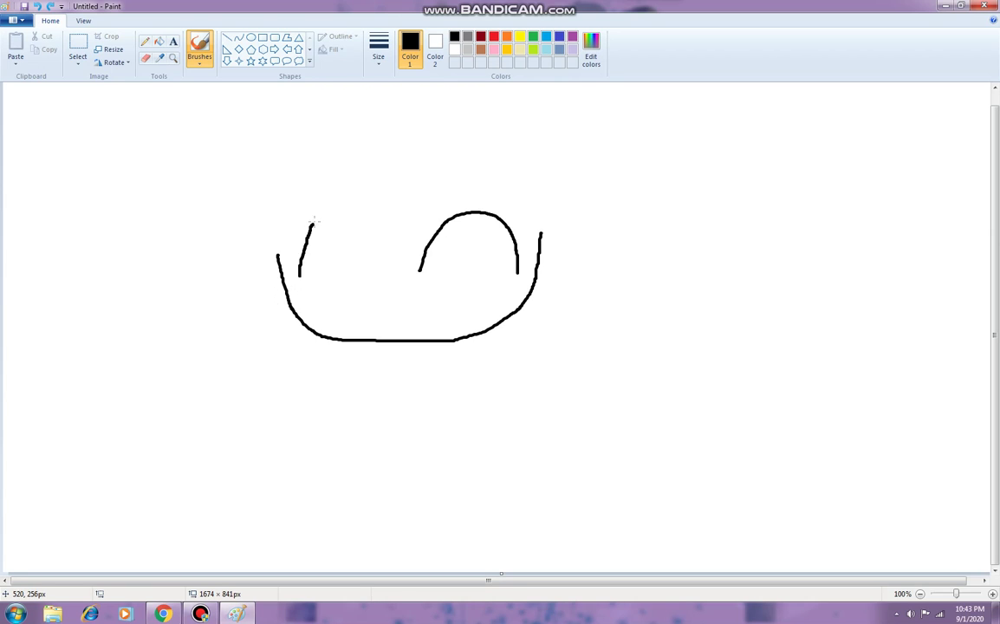
key("ctrl+z")
mouse_move(290, 275)
left_mouse_down()
mouse_move(295, 249)
mouse_move(323, 216)
mouse_move(385, 226)
mouse_move(399, 264)
left_mouse_up()
key("ctrl+z")
- Draw the left eye as a closed dome and close the right eye's arch with a line along its base
mouse_move(290, 281)
left_mouse_down()
mouse_move(295, 254)
mouse_move(327, 222)
mouse_move(369, 221)
mouse_move(391, 235)
mouse_move(398, 270)
mouse_move(290, 280)
left_mouse_up()
mouse_move(417, 273)
left_mouse_down()
mouse_move(509, 268)
mouse_move(442, 269)
left_mouse_up()
key("ctrl+z")
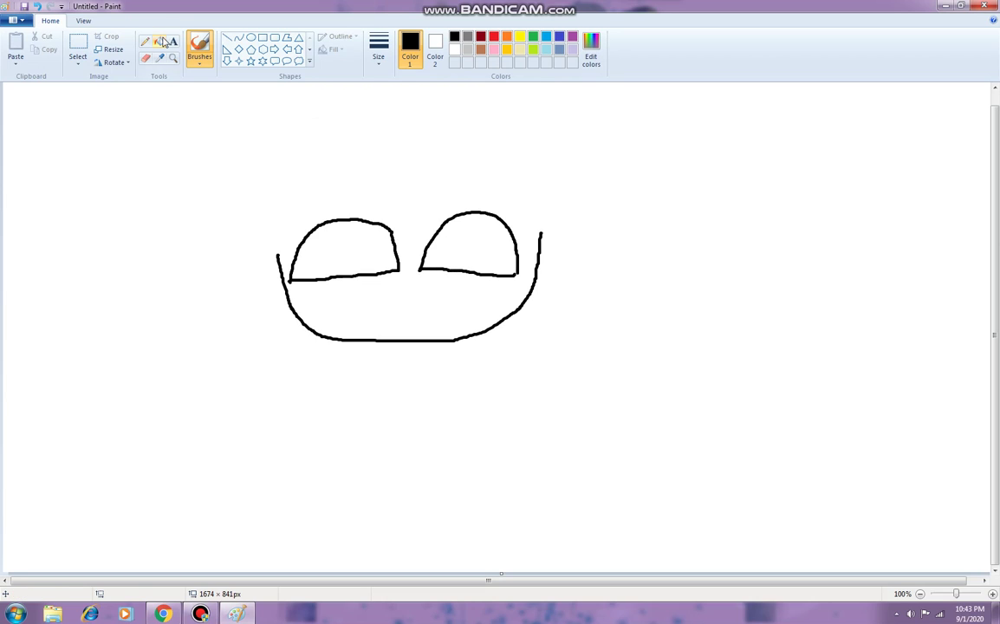
- Fill both eye shapes with solid black
left_click(158, 40)
left_click(335, 231)
left_click(478, 259)
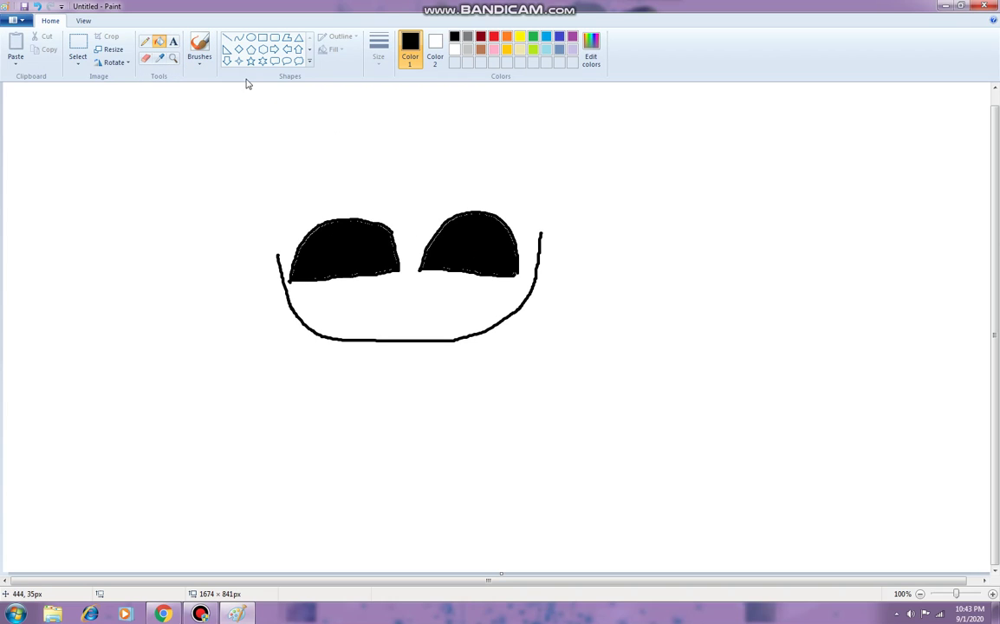
- Brush a small black grinning mouth below the eyes with short marks inside it
left_click(199, 47)
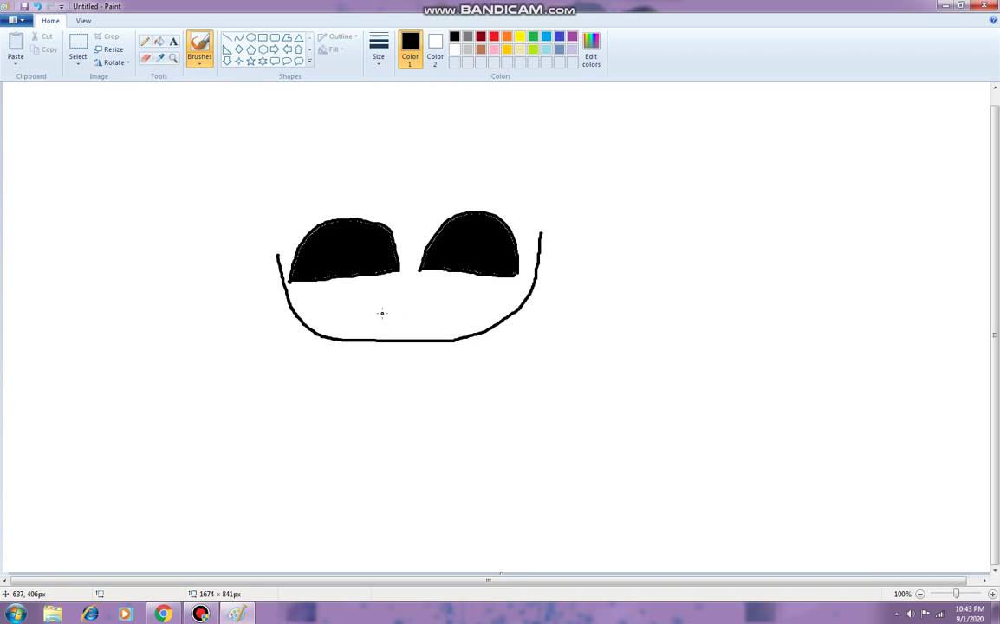
mouse_move(384, 308)
left_mouse_down()
mouse_move(437, 298)
mouse_move(404, 295)
mouse_move(438, 293)
left_mouse_up()
key("ctrl+z")
key("ctrl+z")
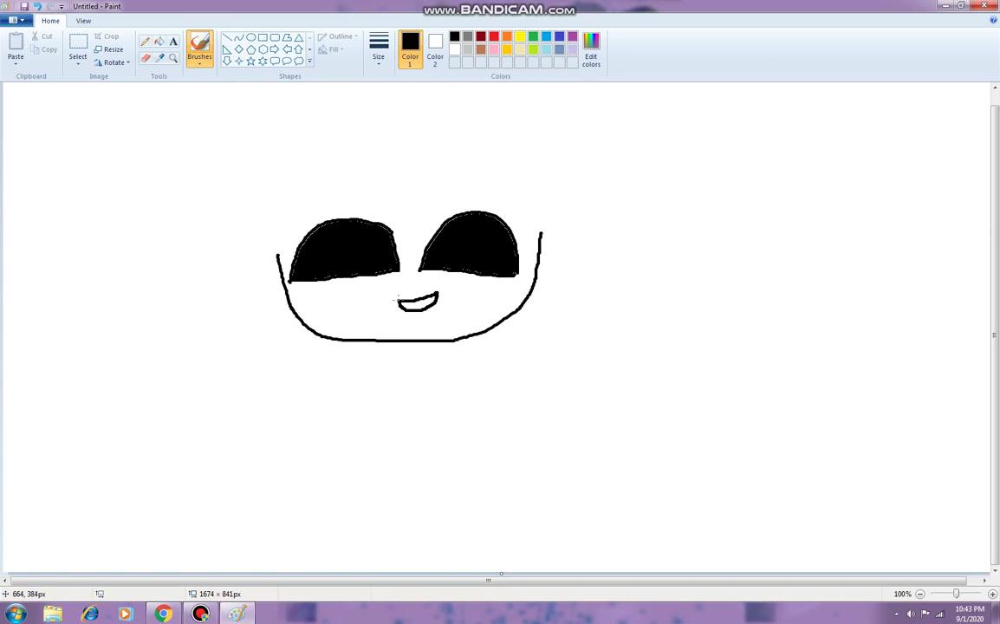
left_click_drag(433, 296, 436, 303)
key("ctrl+z")
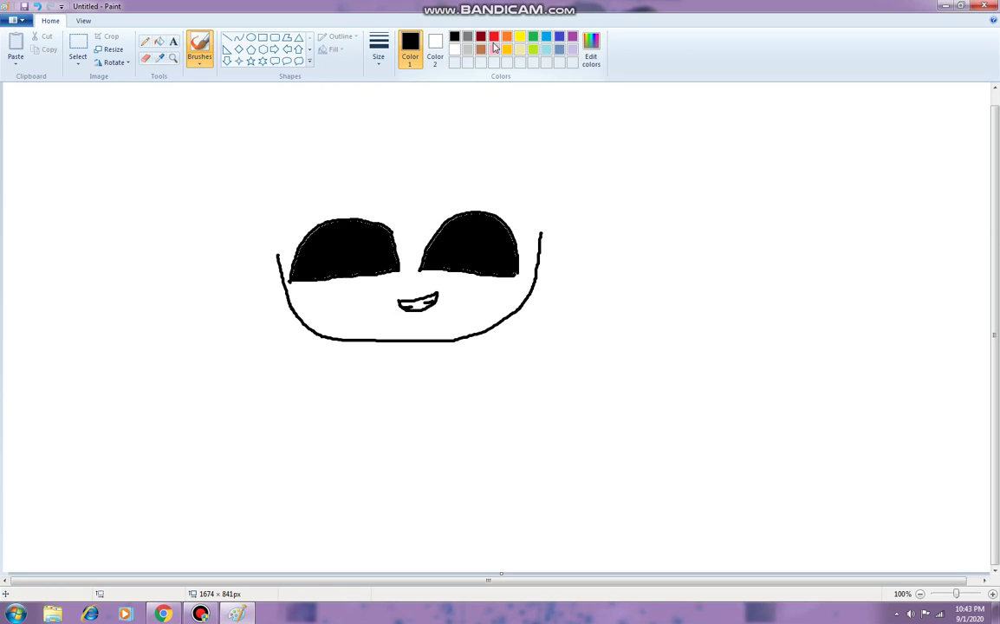
left_click(520, 38)
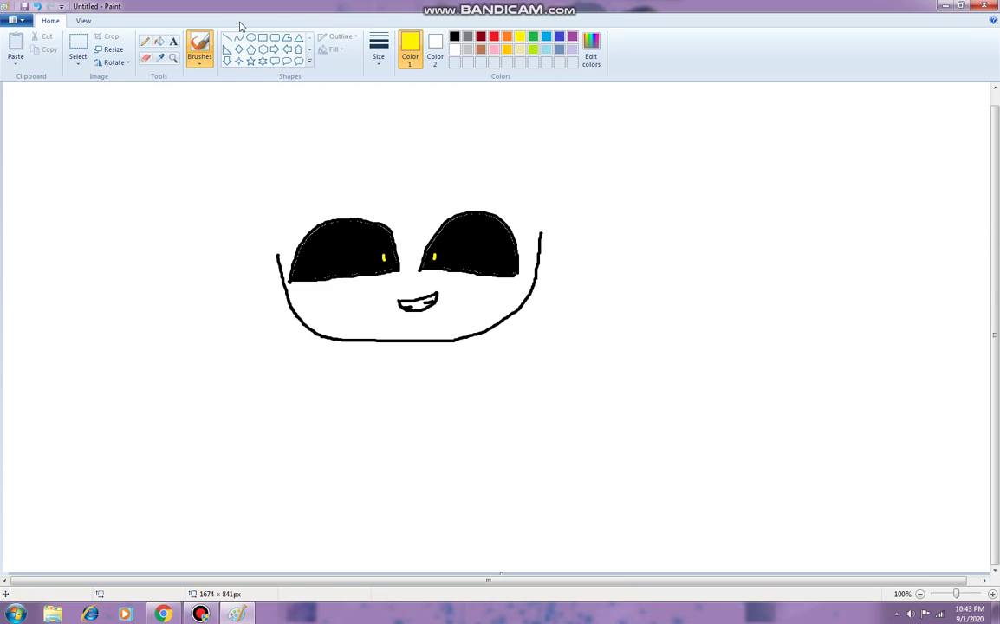
left_click(39, 7)
left_click(39, 7)
- Paint a small red pupil near the inner edge of each black eye
left_click(494, 35)
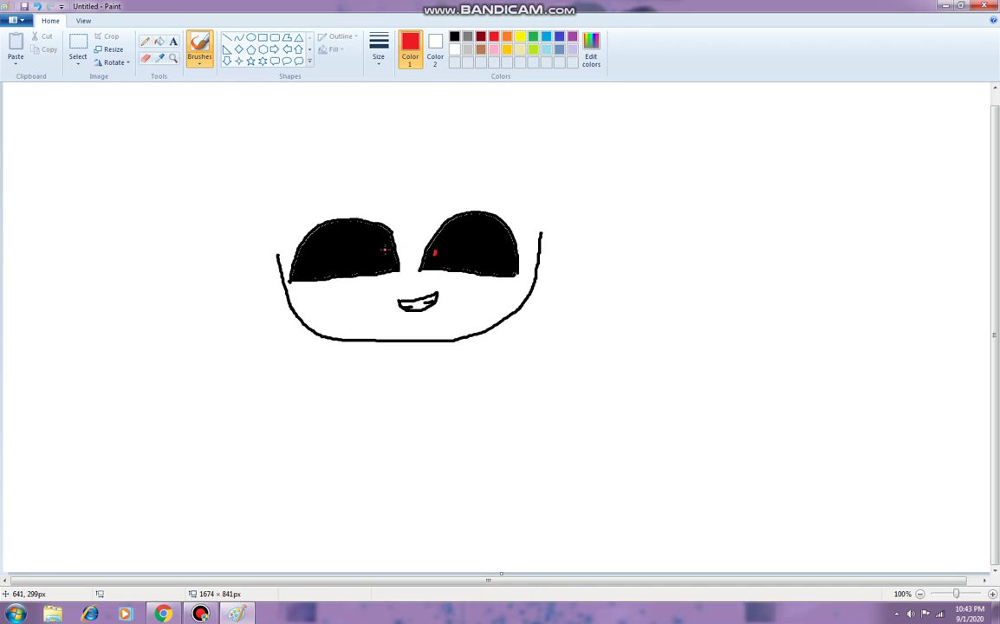
left_click(389, 254)
- Write the red caption "Ignore the eyes its not perfect" in a text box above the face
left_click(172, 42)
left_click(83, 128)
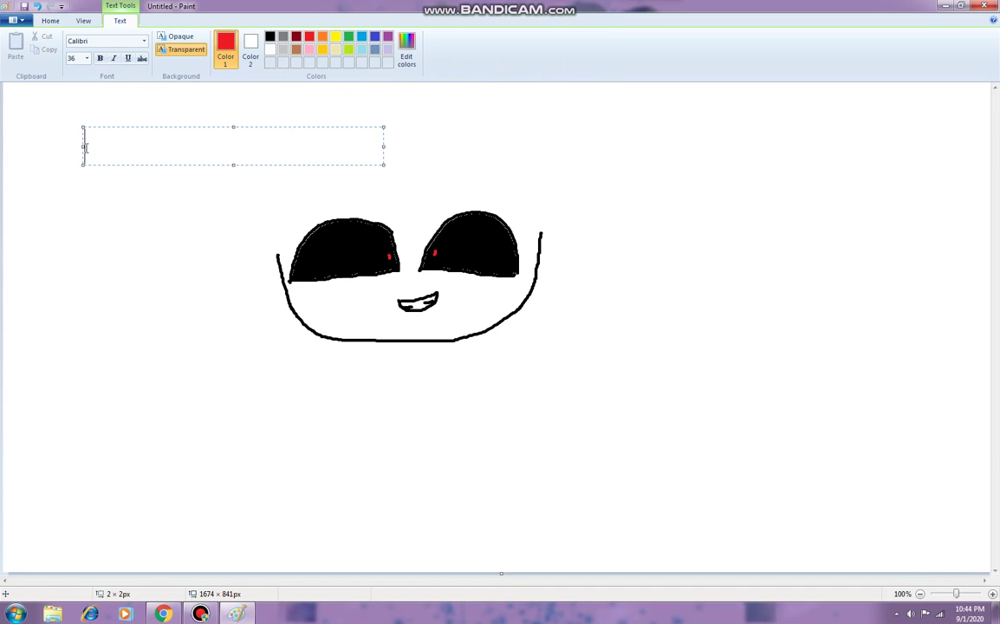
type("Ignore ")
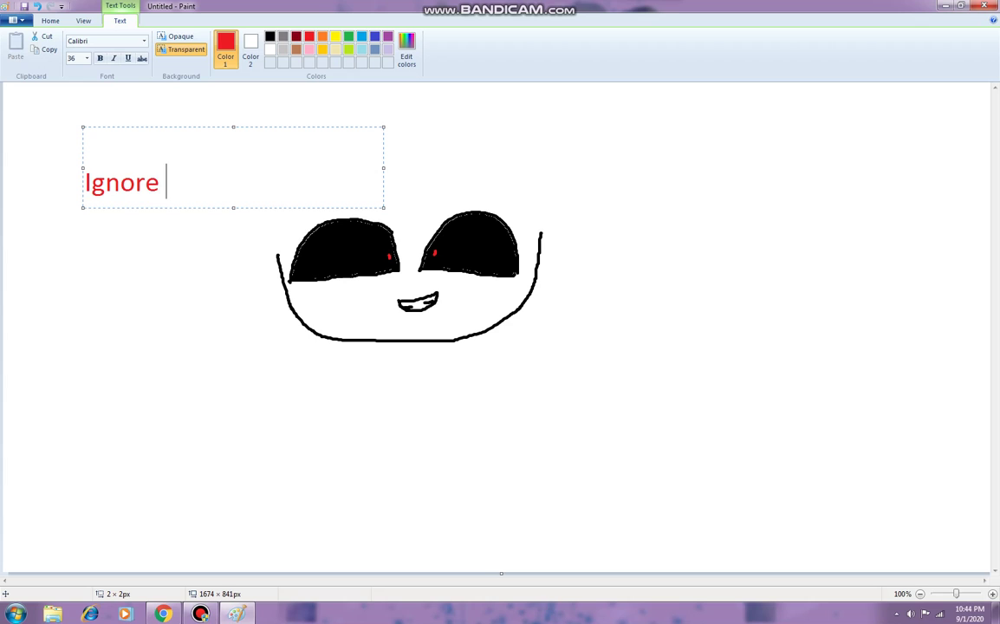
type("the eu")
key("BackSpace")
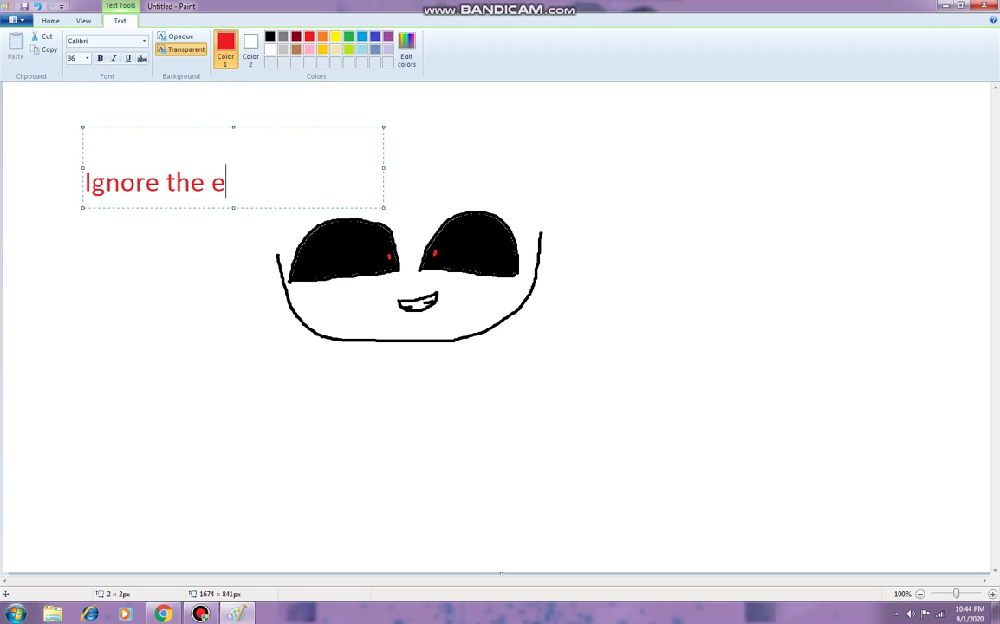
type("yes i")
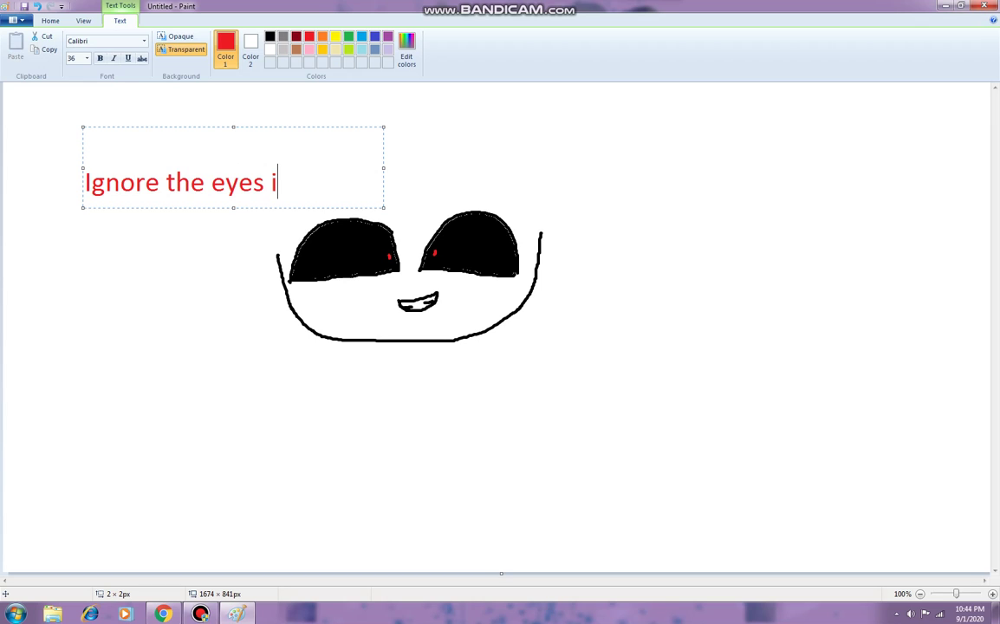
type("ts not ")
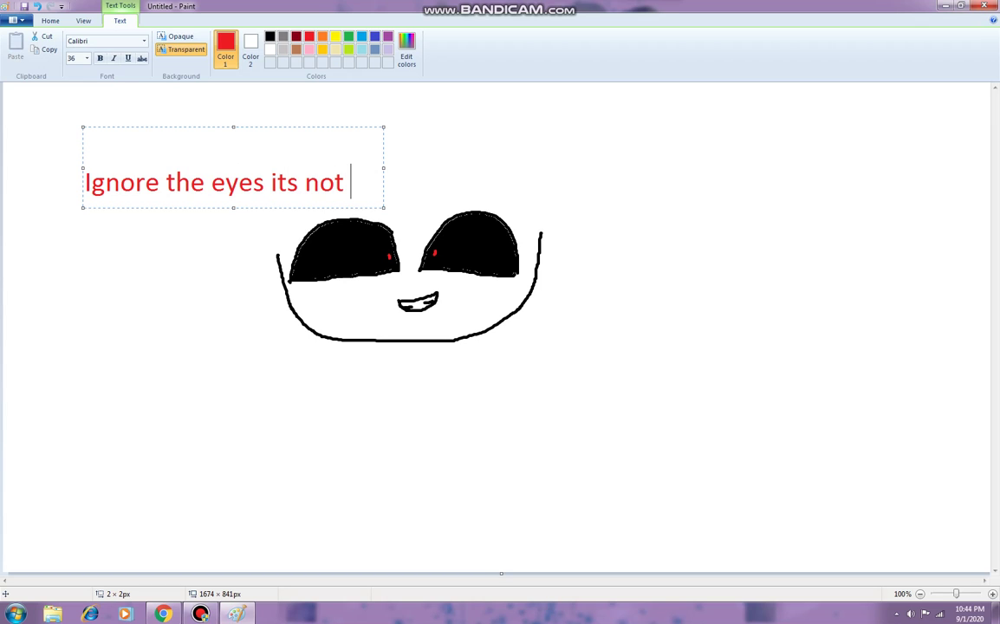
type("perfect")
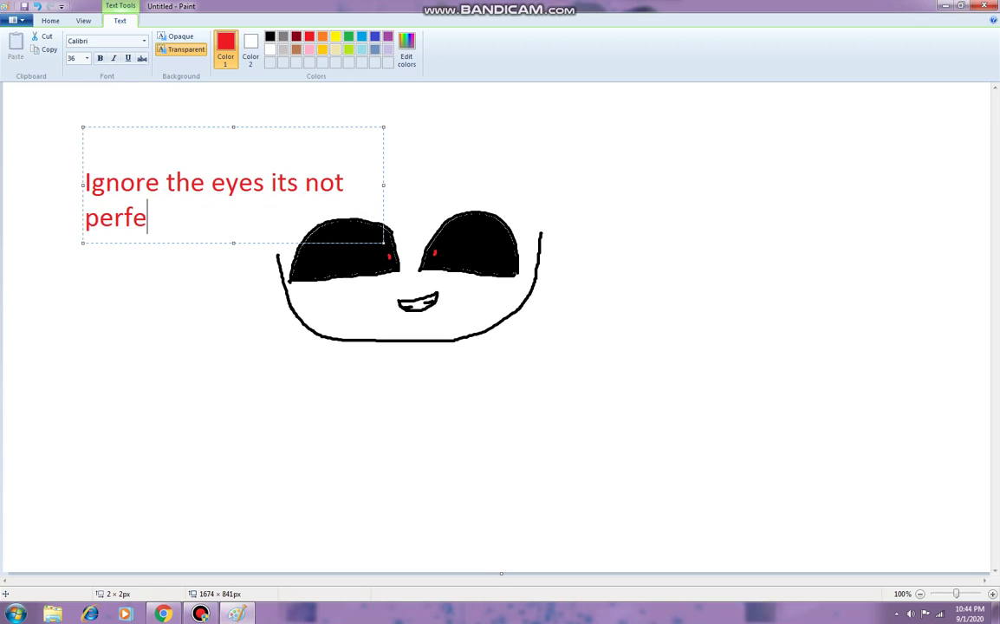
- Delete the whole caption text and leave the empty text box
key("BackSpace")
key("BackSpace")
key("BackSpace")
key("BackSpace")
key("BackSpace")
key("BackSpace")
key("BackSpace")
key("BackSpace")
key("BackSpace")
key("BackSpace")
key("BackSpace")
key("BackSpace")
key("BackSpace")
key("BackSpace")
key("BackSpace")
key("BackSpace")
key("BackSpace")
key("BackSpace")
key("BackSpace")
key("BackSpace")
left_click(129, 299)
- Brush a black hair outline around the head with a notched fringe and a pointed lock on each side
left_click(201, 43)
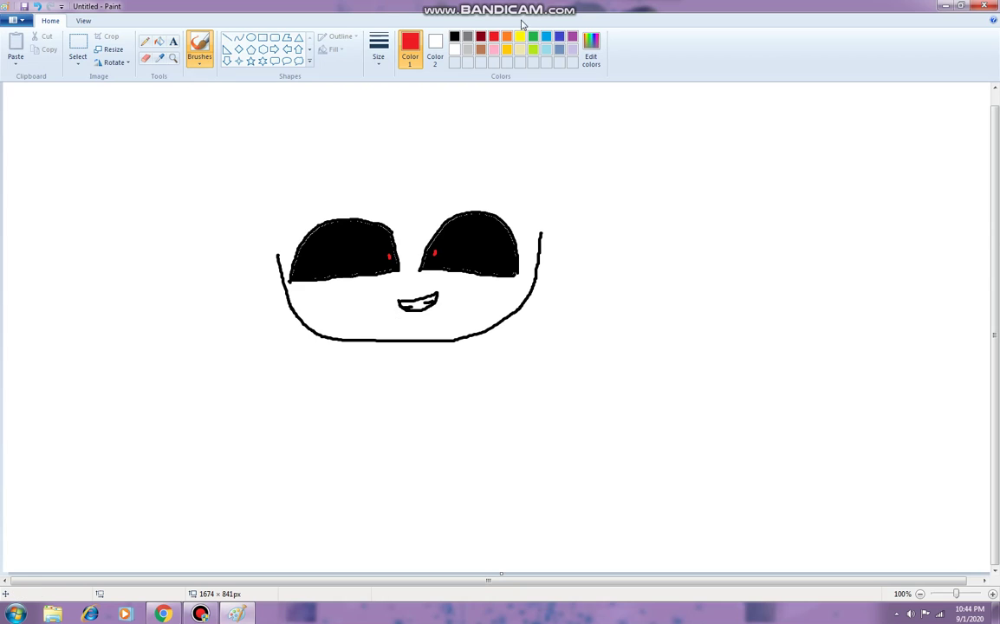
left_click(454, 36)
mouse_move(279, 266)
left_mouse_down()
mouse_move(324, 179)
mouse_move(342, 176)
mouse_move(414, 216)
mouse_move(413, 182)
mouse_move(432, 184)
mouse_move(496, 207)
mouse_move(525, 235)
mouse_move(524, 341)
mouse_move(552, 229)
mouse_move(542, 199)
mouse_move(482, 155)
mouse_move(433, 136)
mouse_move(344, 131)
mouse_move(292, 162)
mouse_move(284, 181)
mouse_move(266, 263)
mouse_move(284, 345)
left_mouse_up()
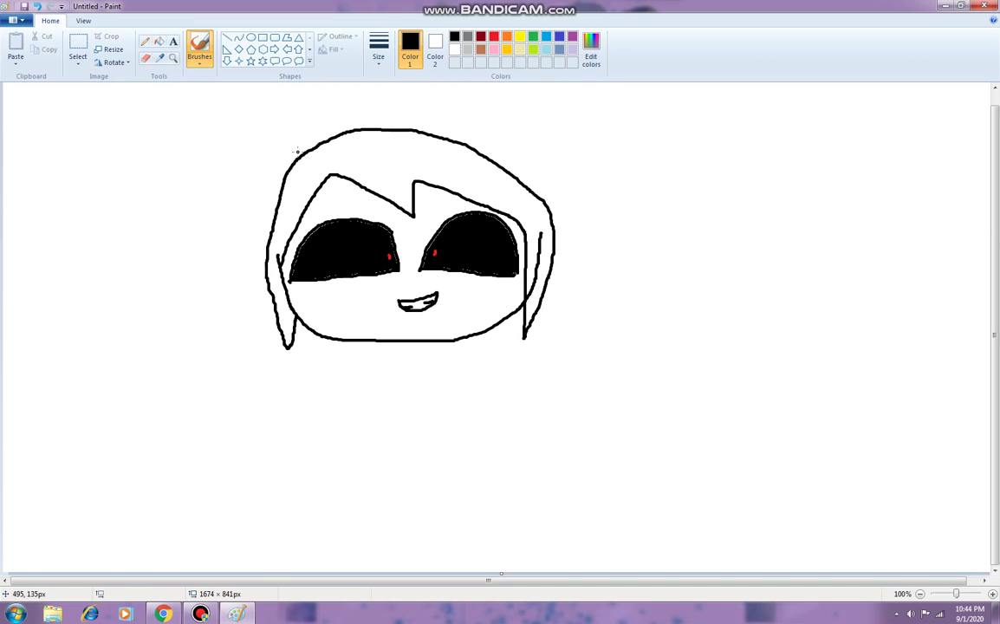
mouse_move(299, 156)
left_mouse_down()
mouse_move(248, 87)
mouse_move(212, 86)
mouse_move(187, 170)
left_mouse_up()
key("ctrl+z")
key("ctrl+z")
left_click_drag(299, 156, 209, 245)
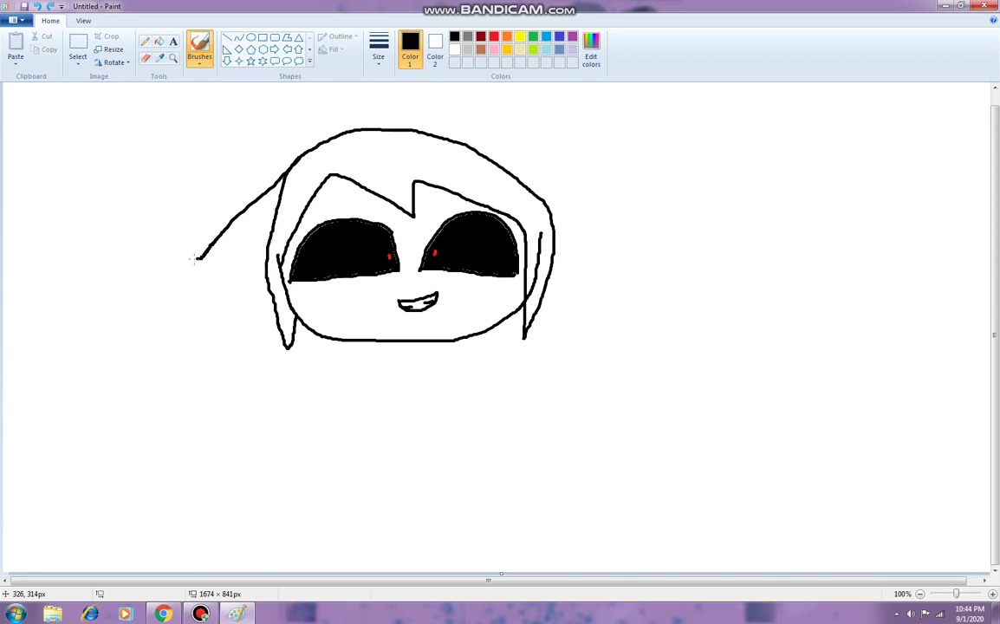
key("ctrl+z")
- Draw a drooping rabbit ear on each side of the hair, its tip pointing outward and down
mouse_move(279, 176)
left_mouse_down()
mouse_move(208, 304)
mouse_move(219, 314)
mouse_move(253, 299)
left_mouse_up()
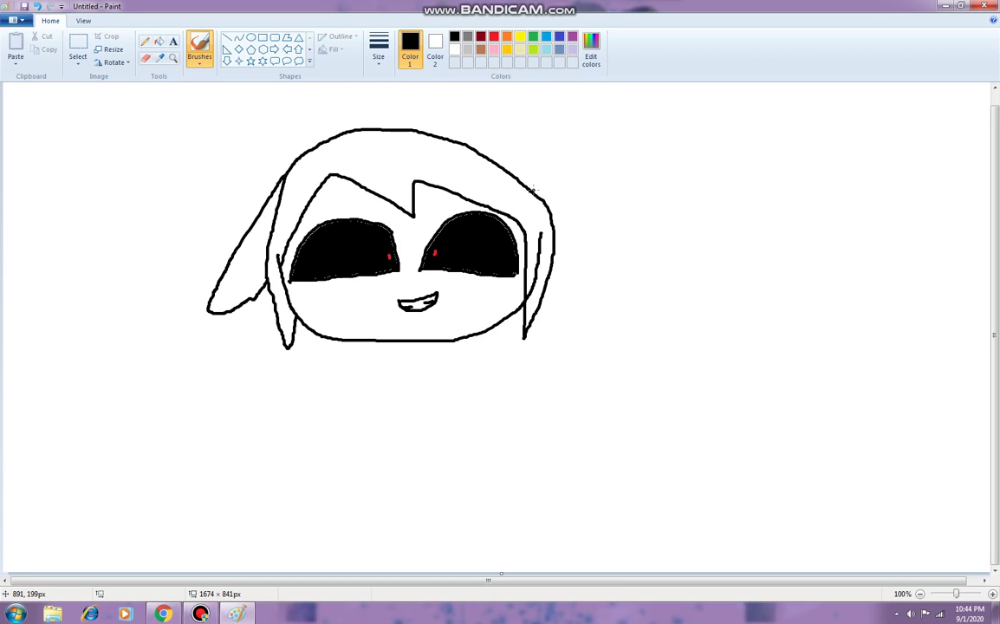
mouse_move(472, 163)
left_mouse_down()
mouse_move(592, 224)
mouse_move(620, 252)
mouse_move(606, 269)
mouse_move(572, 258)
left_mouse_up()
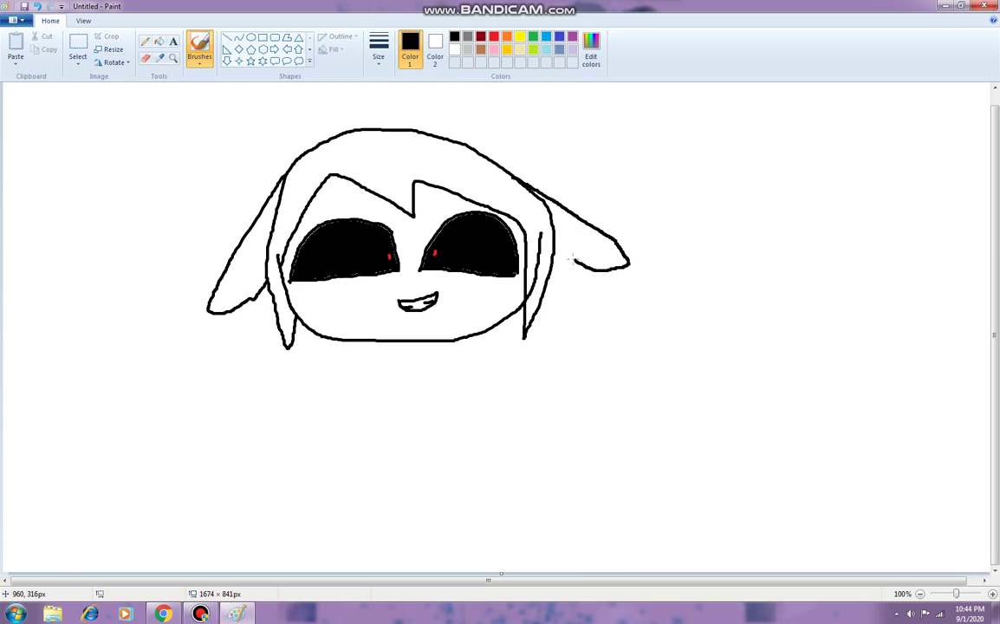
key("ctrl+z")
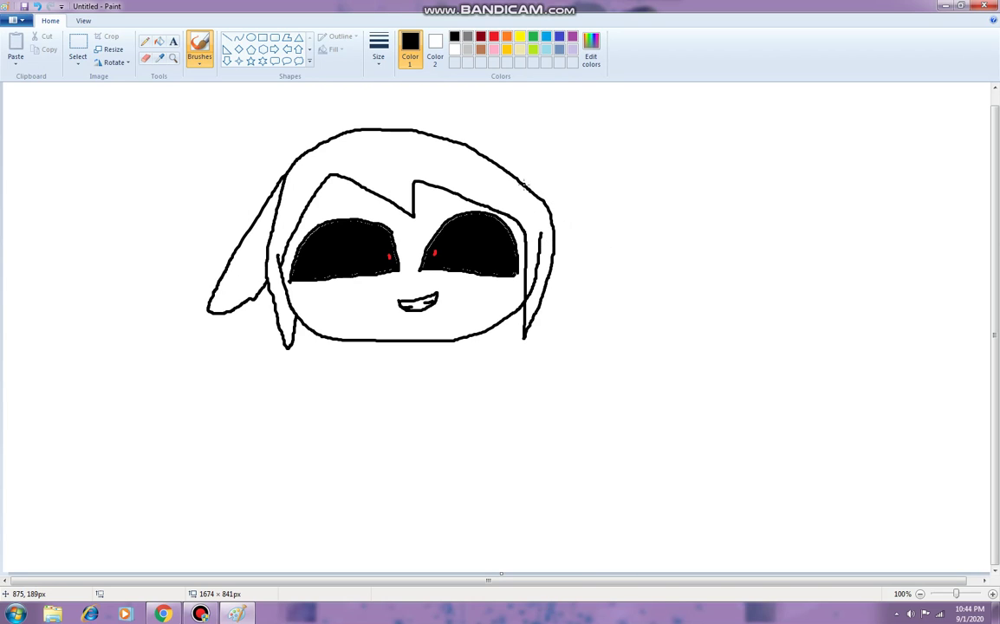
mouse_move(522, 184)
left_mouse_down()
mouse_move(630, 275)
mouse_move(604, 286)
mouse_move(566, 280)
left_mouse_up()
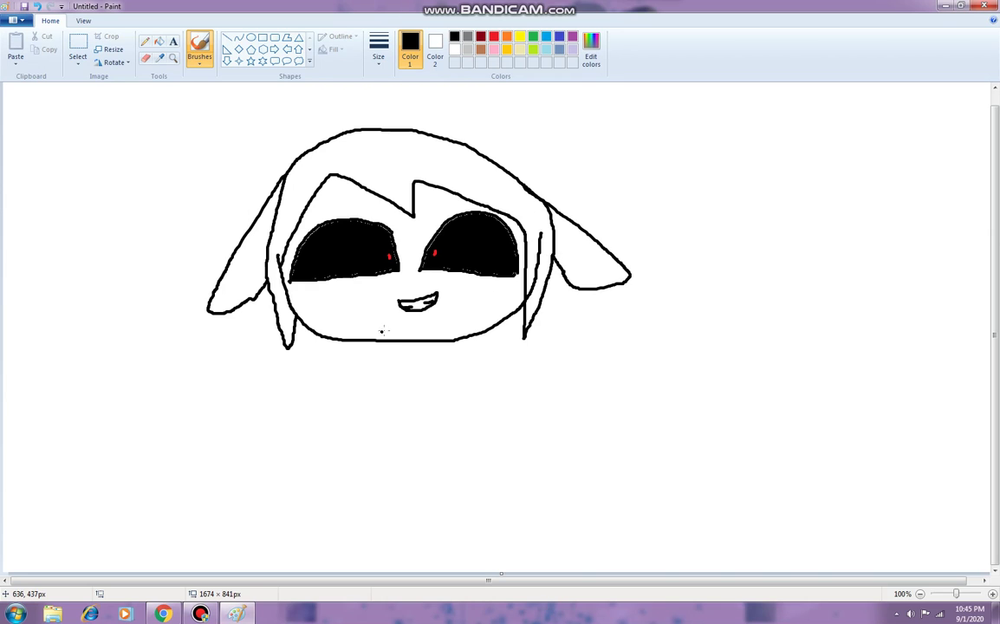
- Fill the face with the light beige-yellow palette colour
left_click(520, 49)
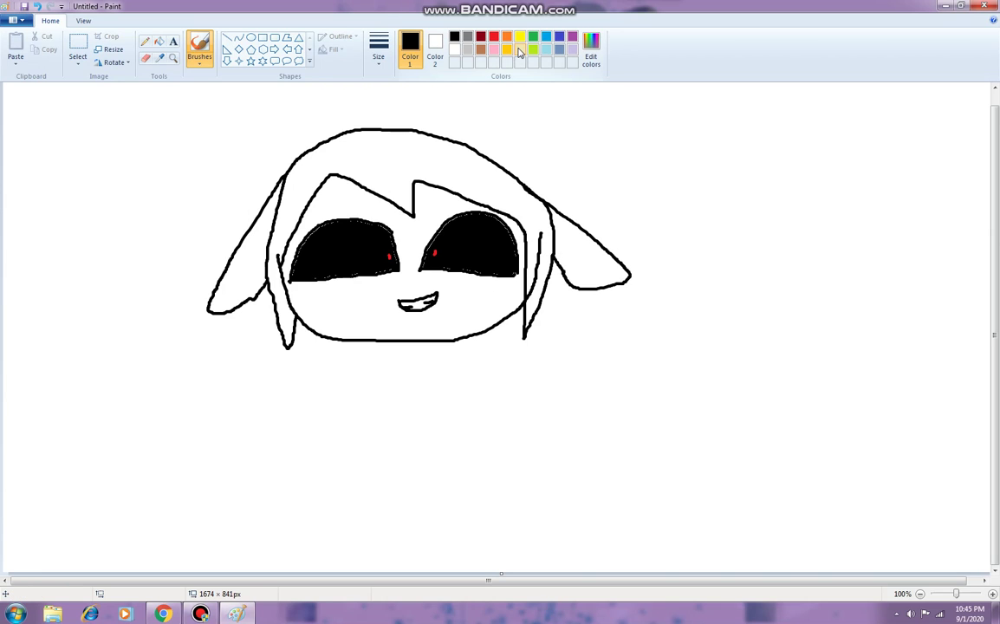
left_click(158, 41)
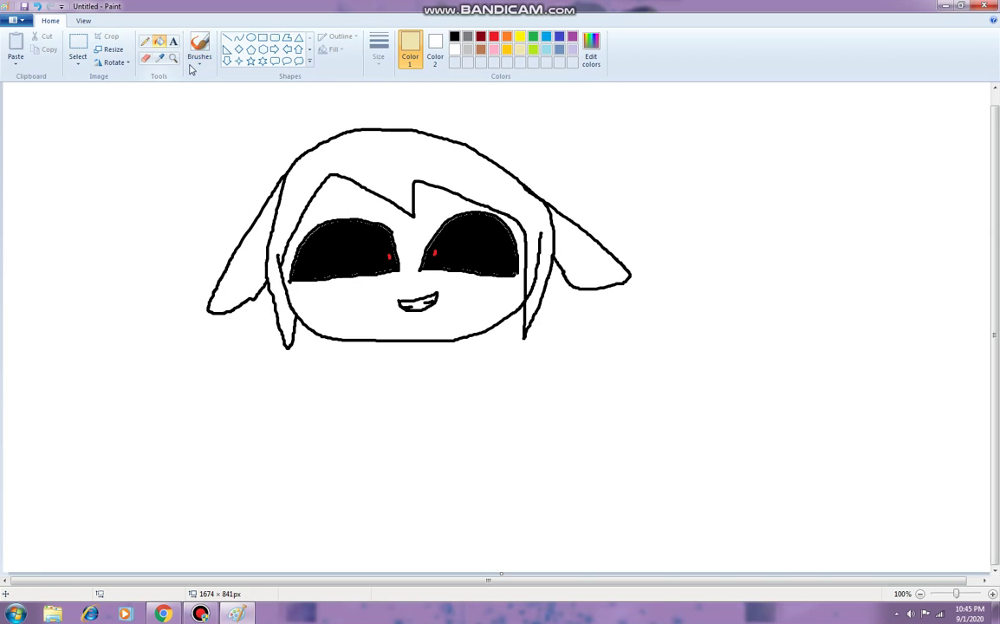
left_click(347, 264)
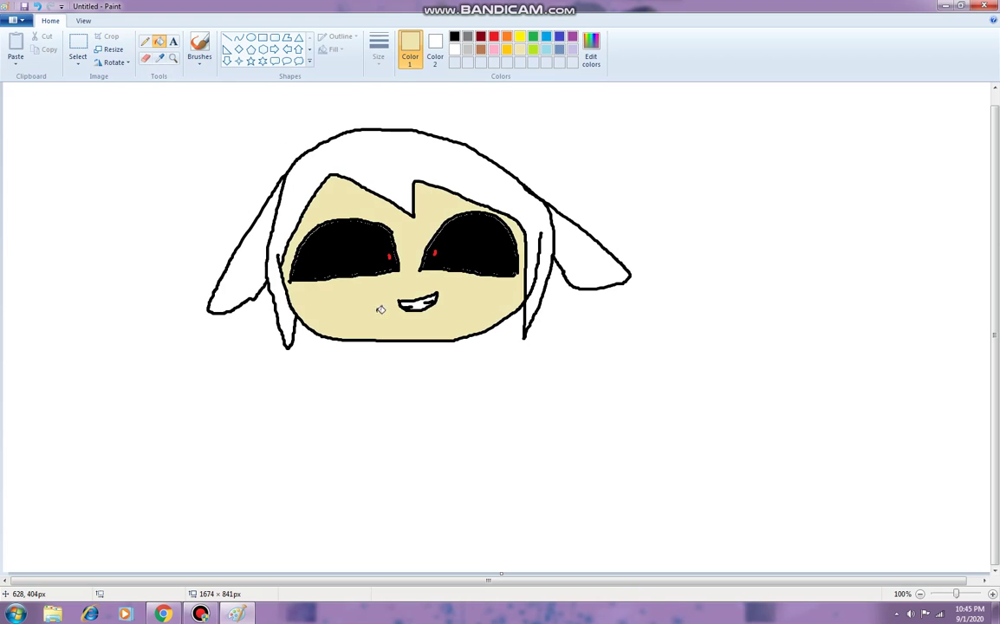
- Create a custom cream colour (red 247, green 240, blue 210) and fill the hair and both ears with it
left_click(591, 52)
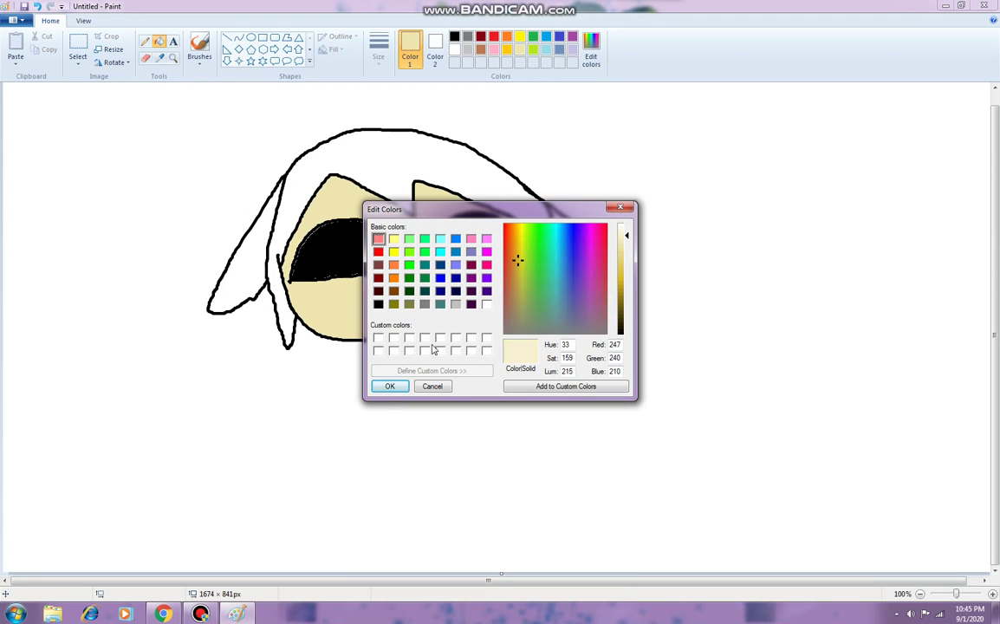
left_click(389, 385)
left_click(398, 154)
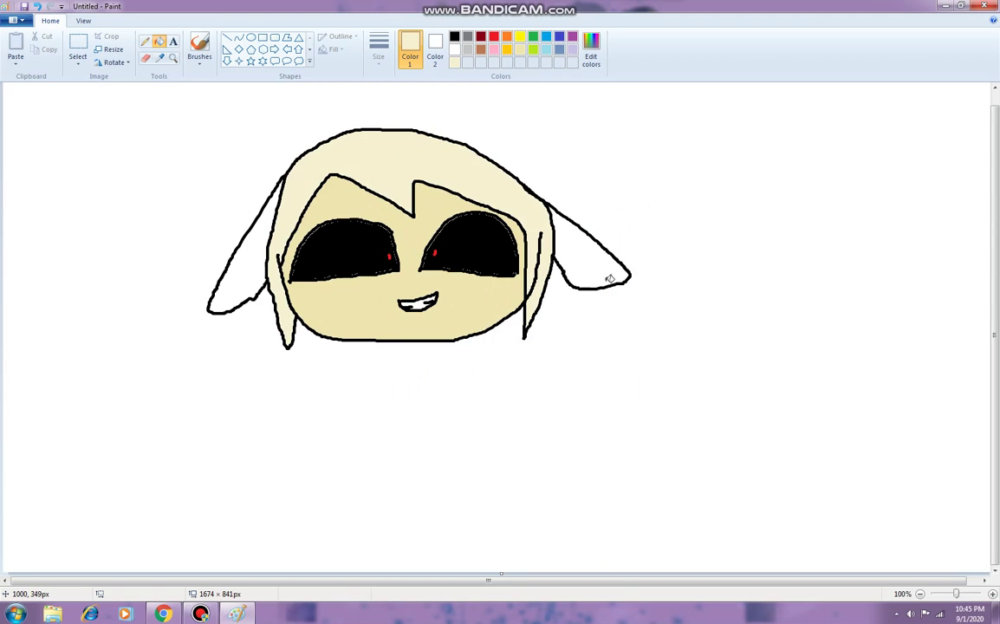
left_click(556, 251)
left_click(246, 287)
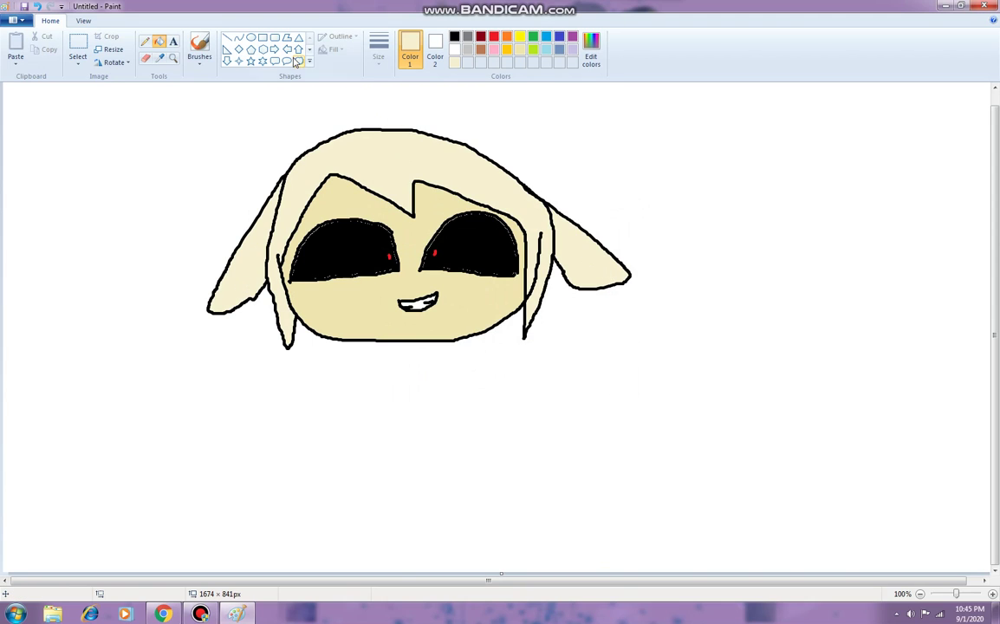
- Brush a curved black line inside each ear to mark off the inner ear
left_click(200, 48)
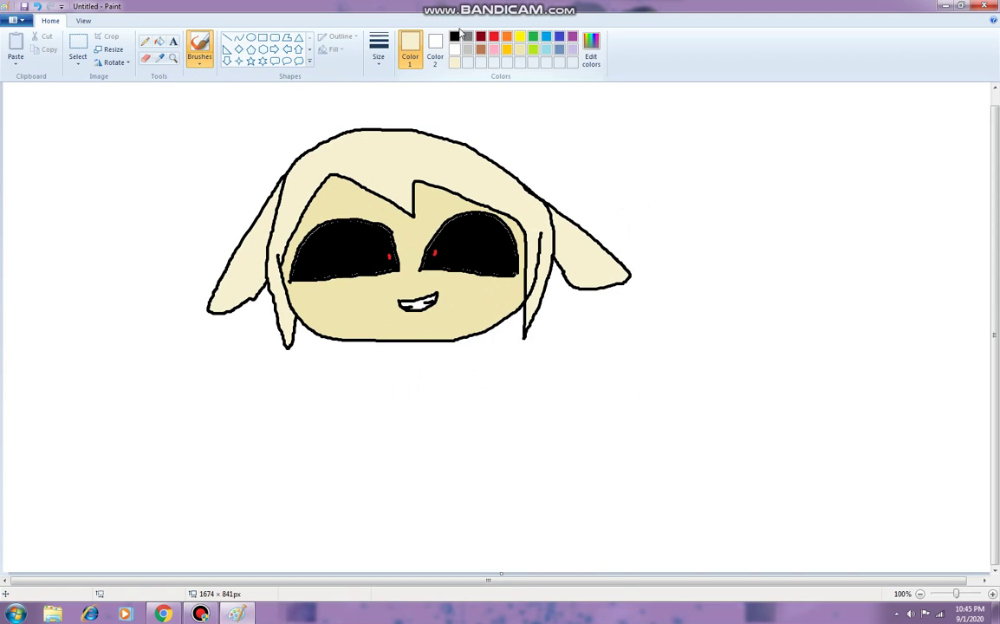
left_click(454, 36)
left_click_drag(227, 308, 260, 261)
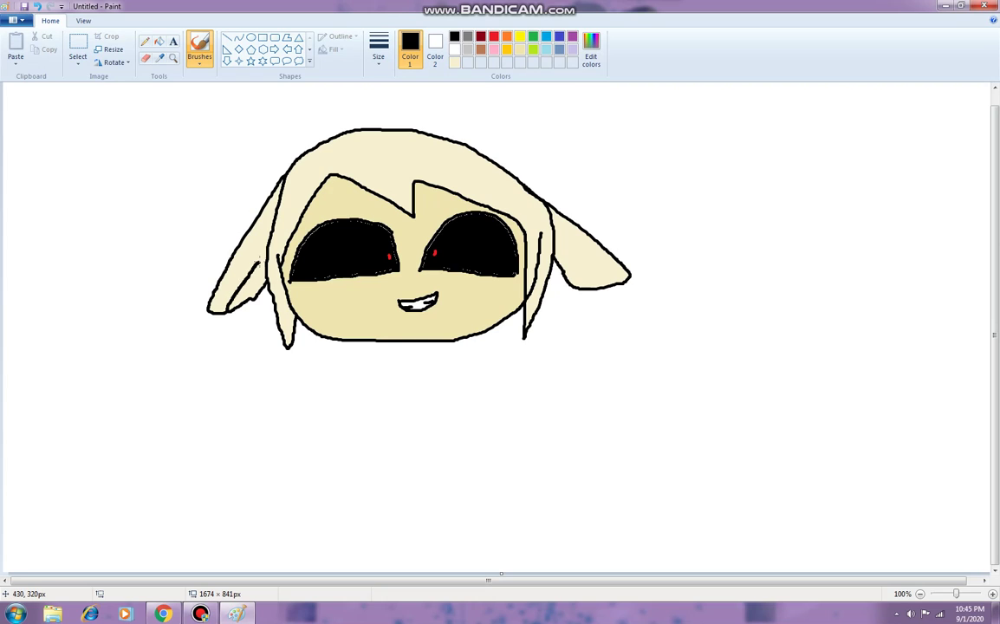
left_click_drag(551, 250, 594, 286)
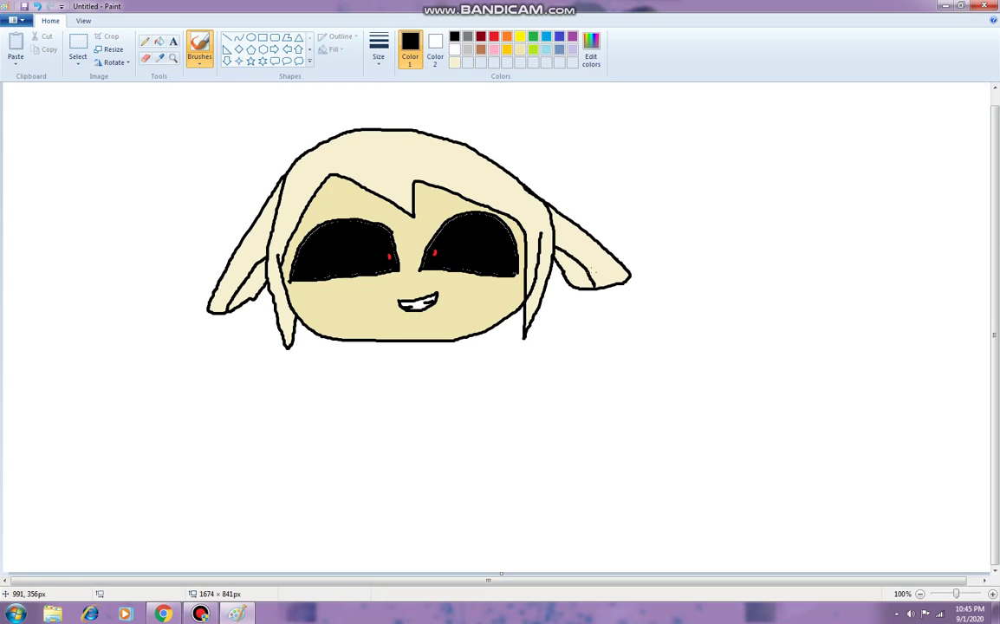
- Fill both inner ear areas with pink
left_click(494, 49)
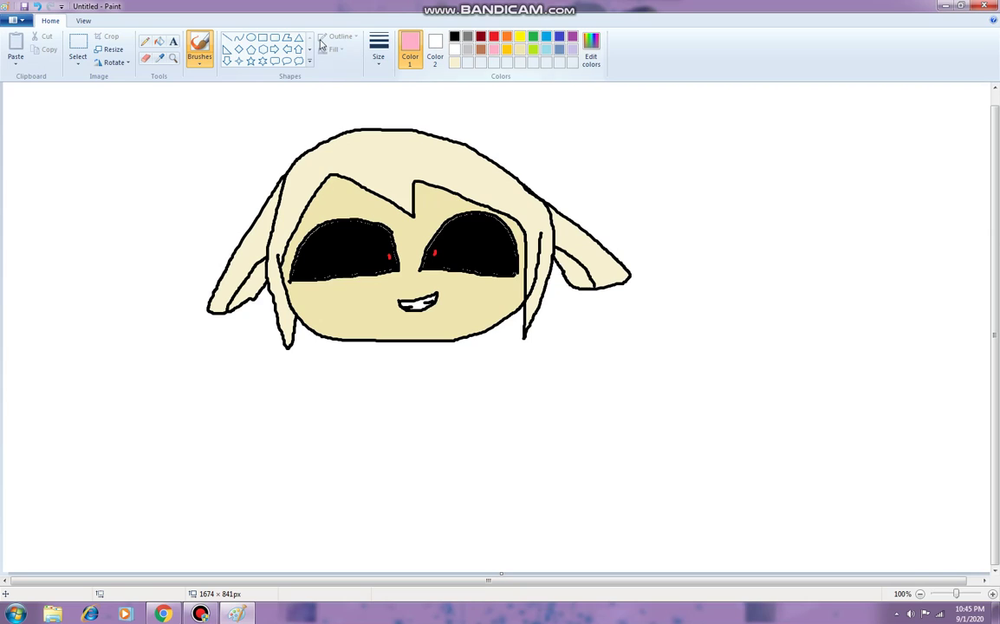
left_click(158, 41)
left_click(249, 278)
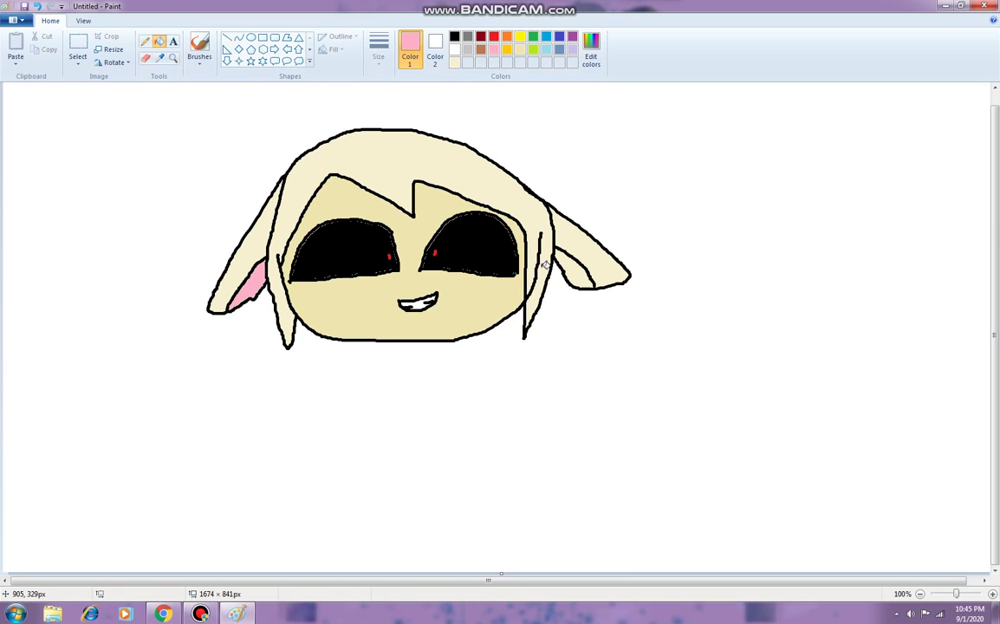
left_click(572, 268)
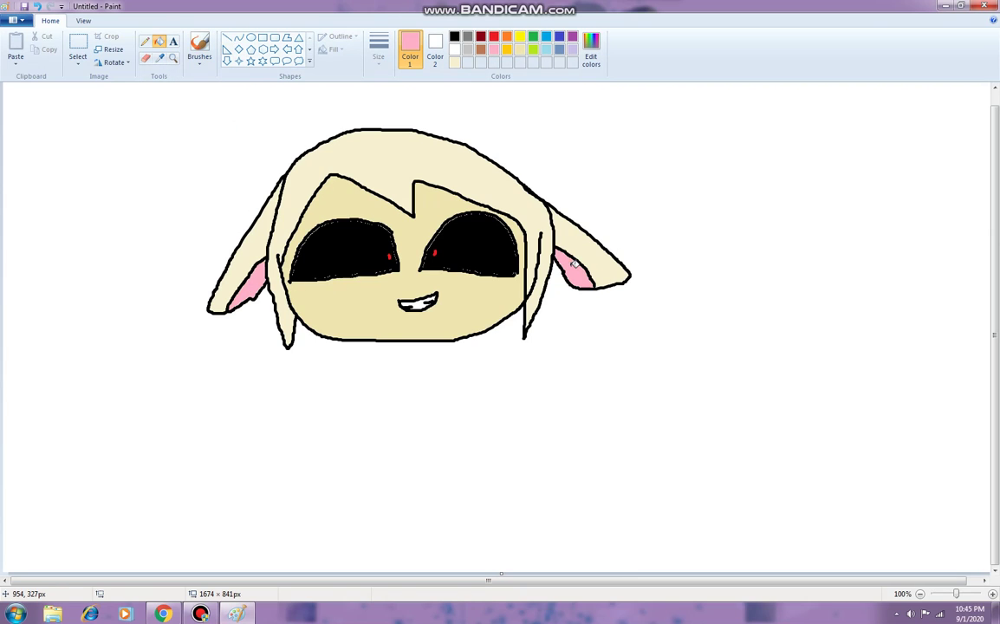
- Brush black lashes at the outer corners of both eyes and squiggly pink blush marks beneath the eyes
left_click(200, 47)
left_click(454, 36)
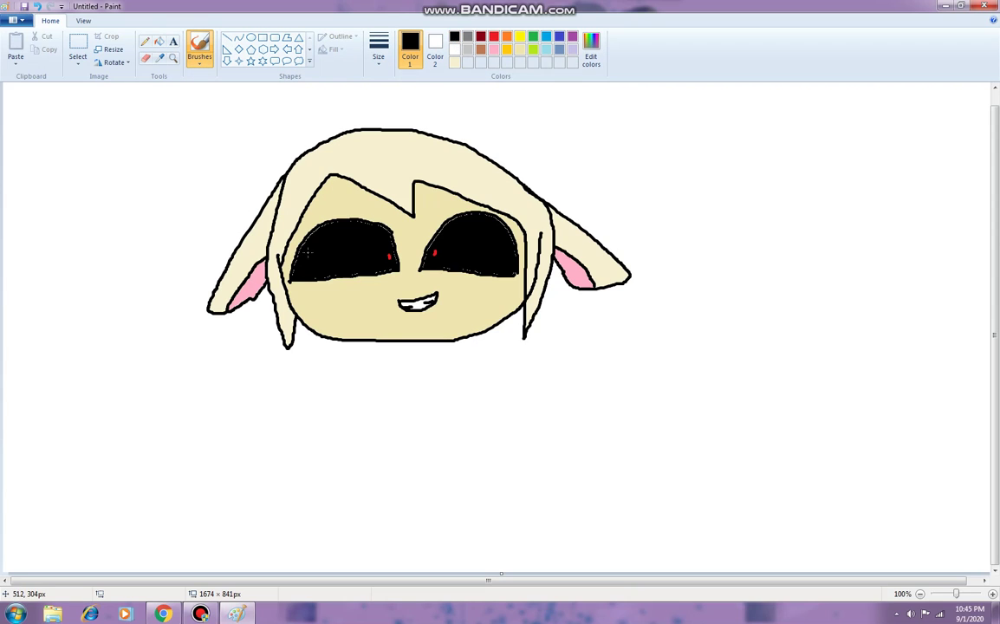
mouse_move(290, 261)
left_mouse_down()
mouse_move(290, 277)
mouse_move(290, 263)
left_mouse_up()
mouse_move(507, 252)
left_mouse_down()
mouse_move(518, 250)
mouse_move(516, 269)
mouse_move(524, 258)
left_mouse_up()
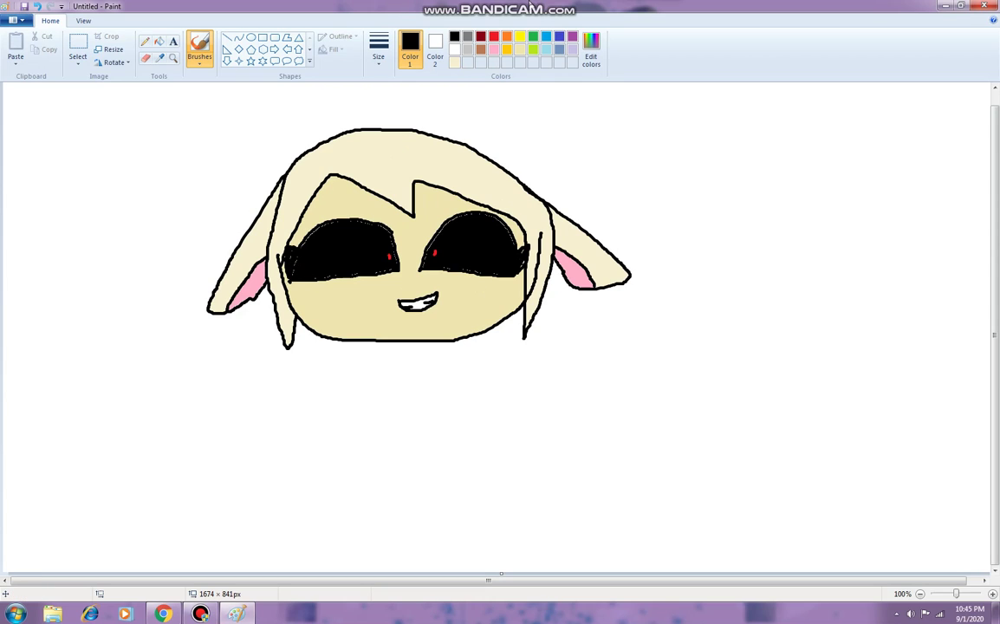
left_click(494, 50)
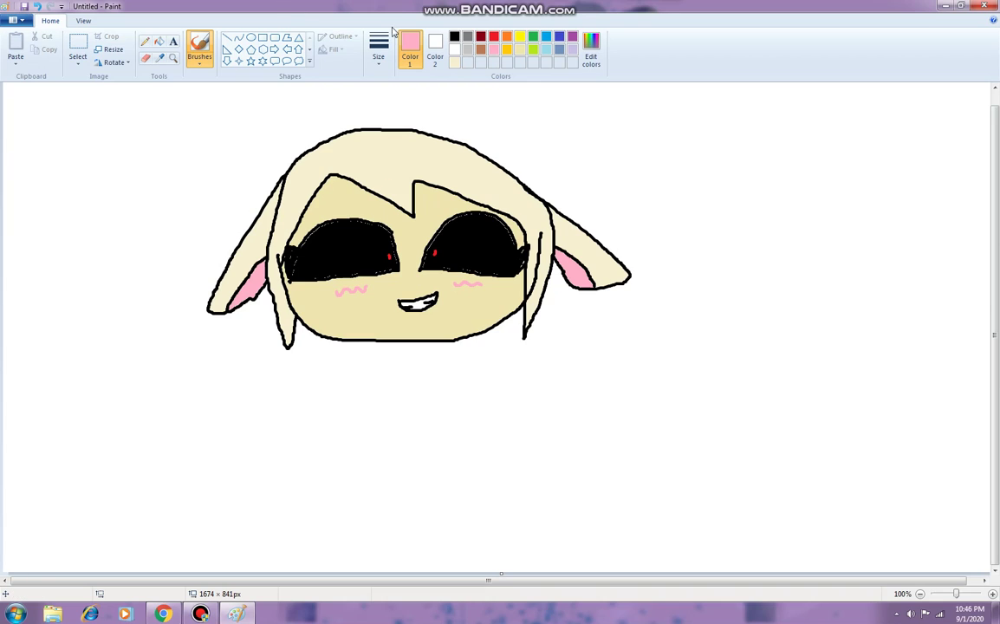
- Draw the neck in black below the chin, continuing into both shoulders and the outer arm lines
left_click(455, 38)
left_click_drag(382, 342, 379, 353)
key("ctrl+z")
left_click_drag(425, 344, 426, 354)
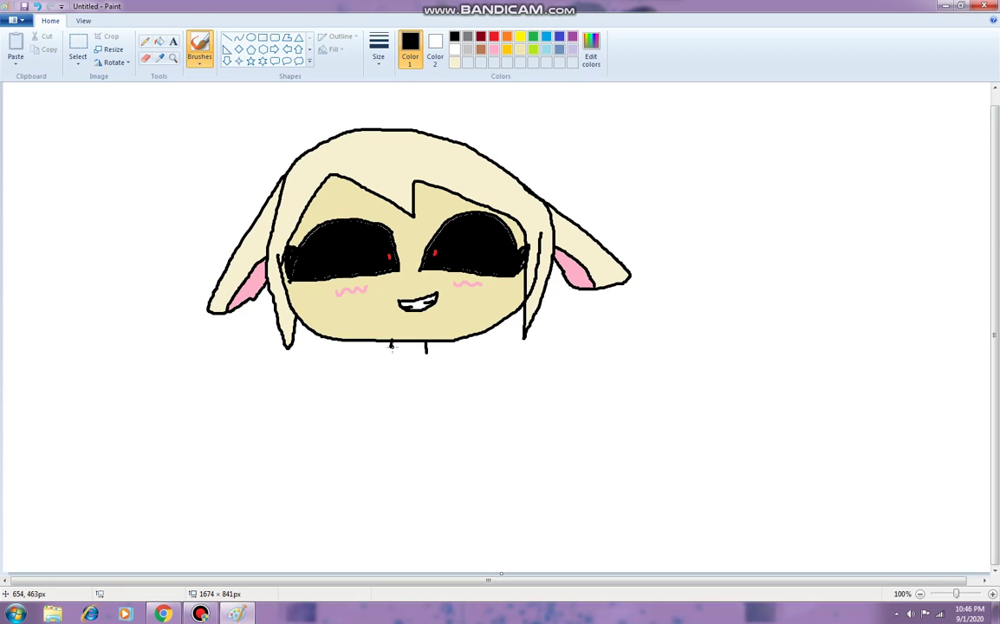
mouse_move(391, 345)
left_mouse_down()
mouse_move(362, 358)
mouse_move(353, 418)
left_mouse_up()
mouse_move(425, 350)
left_mouse_down()
mouse_move(447, 362)
mouse_move(448, 430)
left_mouse_up()
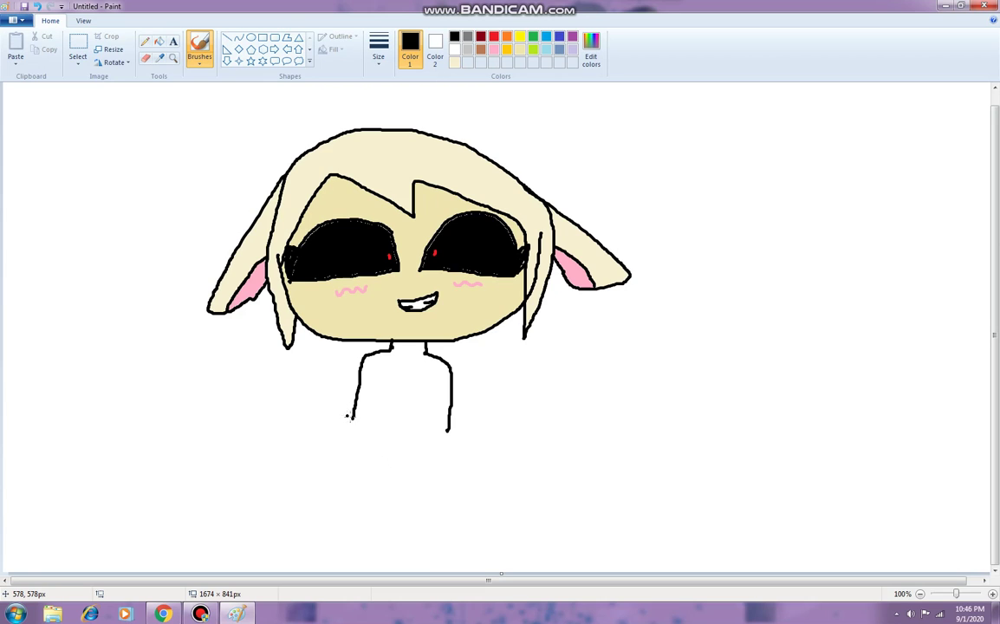
- Complete the left arm with its inner line and a small closed hand with fingers
left_click_drag(352, 421, 313, 458)
key("ctrl+z")
left_click(327, 445)
left_click_drag(352, 416, 343, 440)
mouse_move(351, 440)
left_mouse_down()
mouse_move(355, 451)
mouse_move(363, 437)
left_mouse_up()
left_click_drag(363, 437, 376, 378)
mouse_move(371, 437)
left_mouse_down()
mouse_move(322, 421)
mouse_move(318, 435)
mouse_move(337, 459)
mouse_move(359, 461)
mouse_move(374, 439)
left_mouse_up()
- Draw a double-lined half-round shape around the left hand and fill its outer band with brown
mouse_move(322, 421)
left_mouse_down()
mouse_move(315, 462)
mouse_move(337, 472)
mouse_move(382, 440)
left_mouse_up()
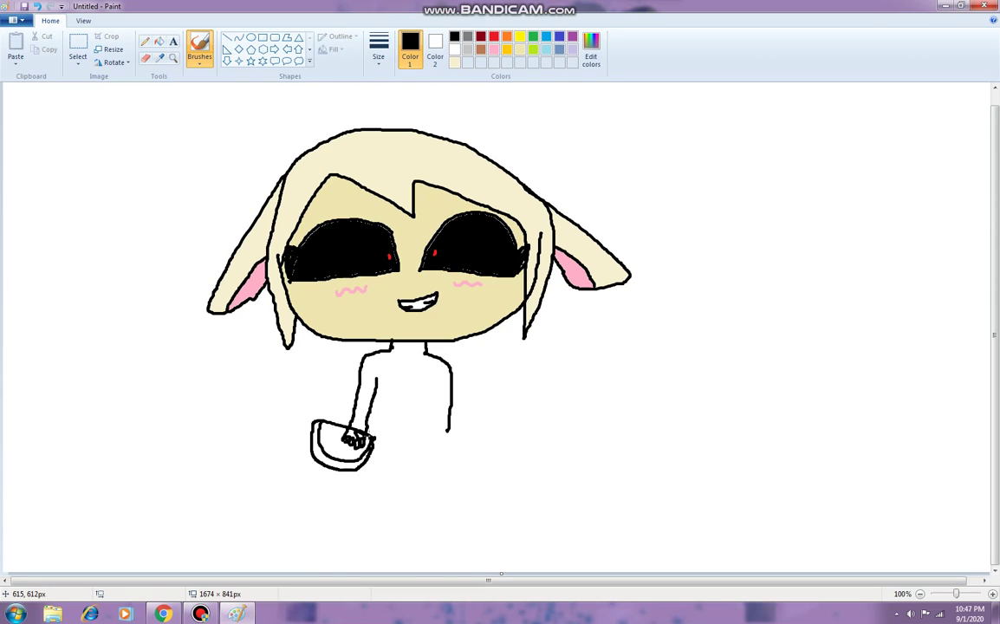
left_click(481, 49)
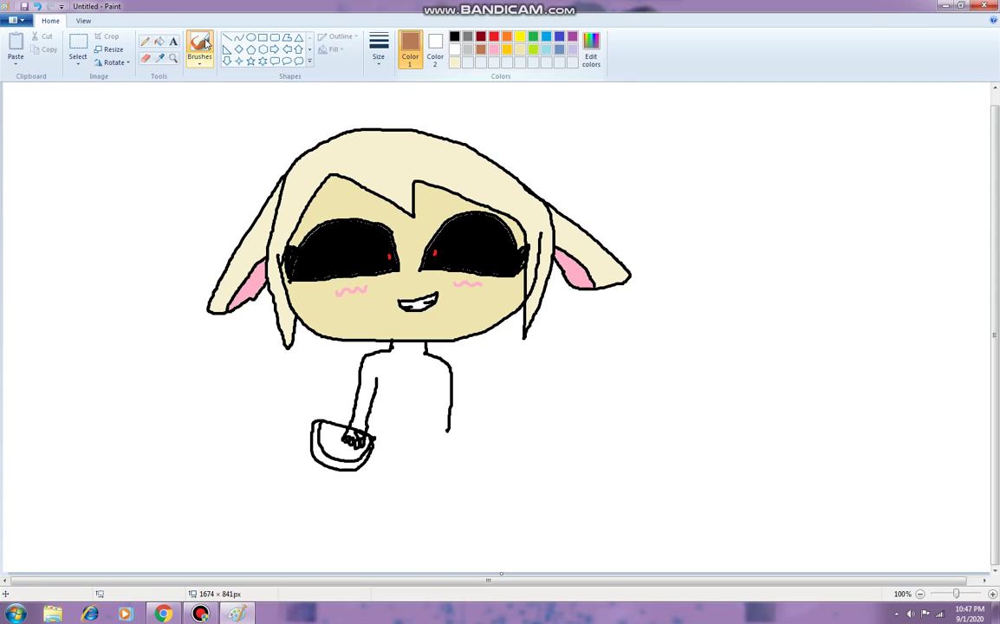
left_click(159, 40)
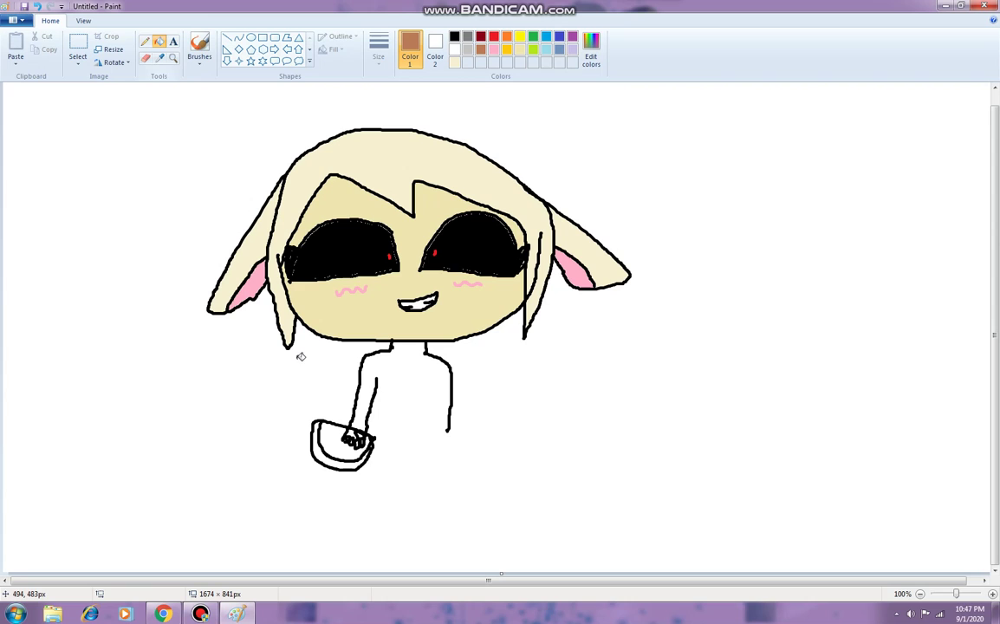
left_click(332, 453)
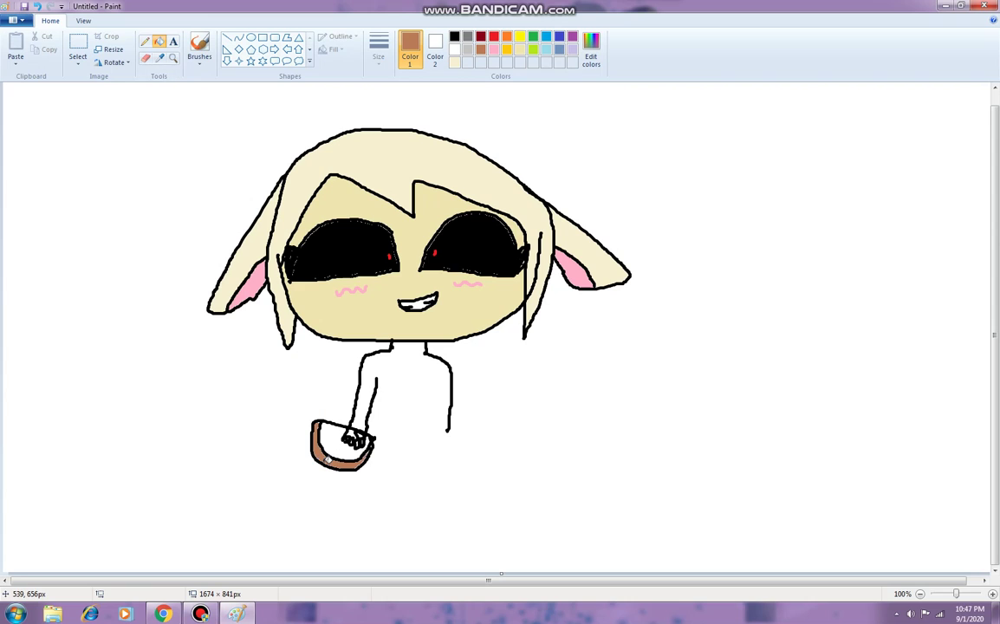
- Extend the right arm's outer line in black, add its inner line and draw a small hand with fingers
left_click(201, 45)
left_click(454, 36)
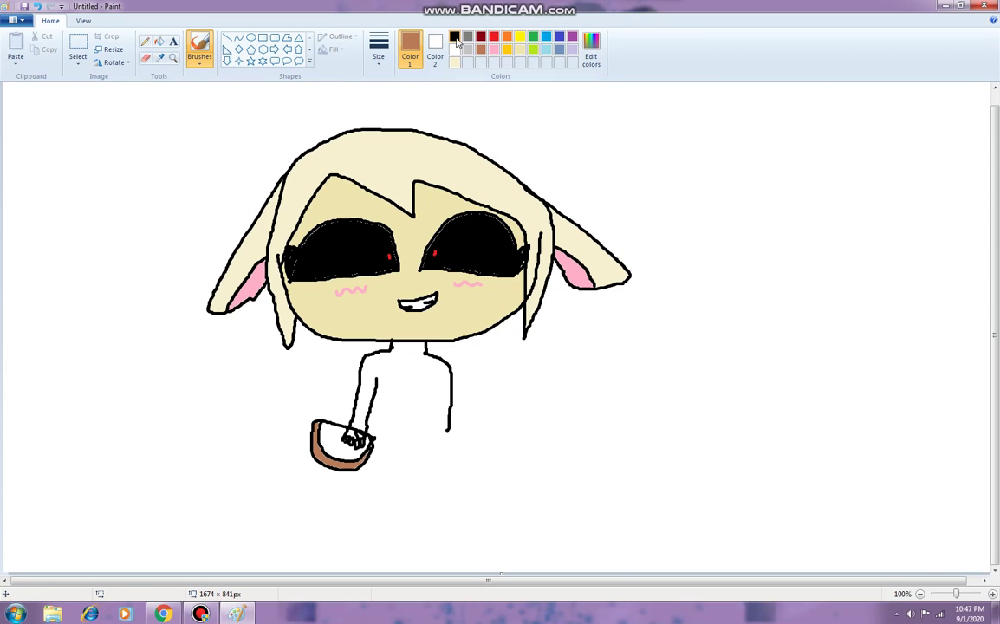
left_click(545, 398)
left_click_drag(447, 429, 447, 446)
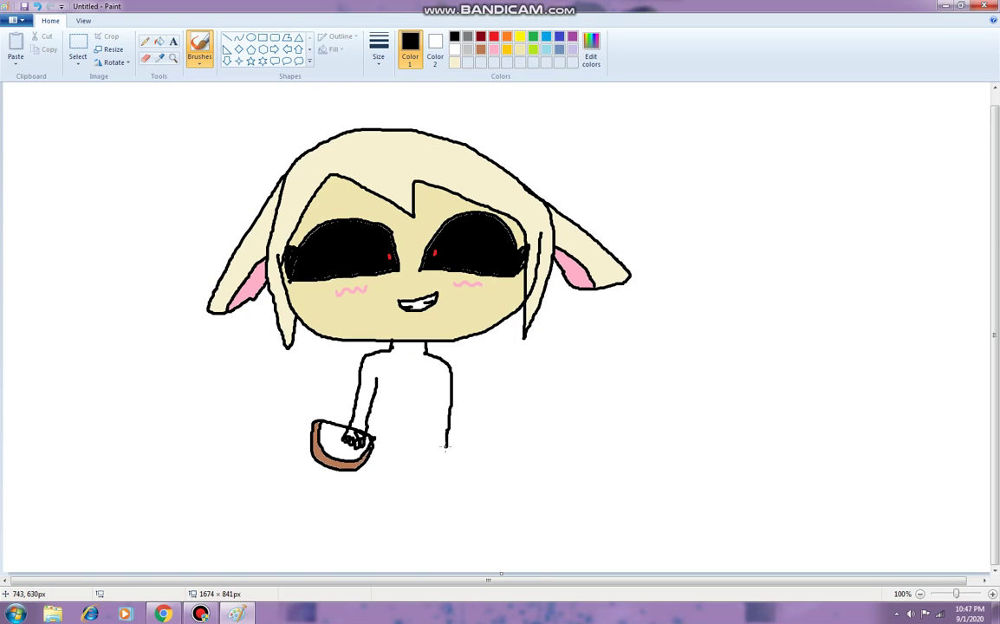
key("ctrl+z")
left_click_drag(447, 431, 447, 440)
left_click_drag(429, 433, 430, 378)
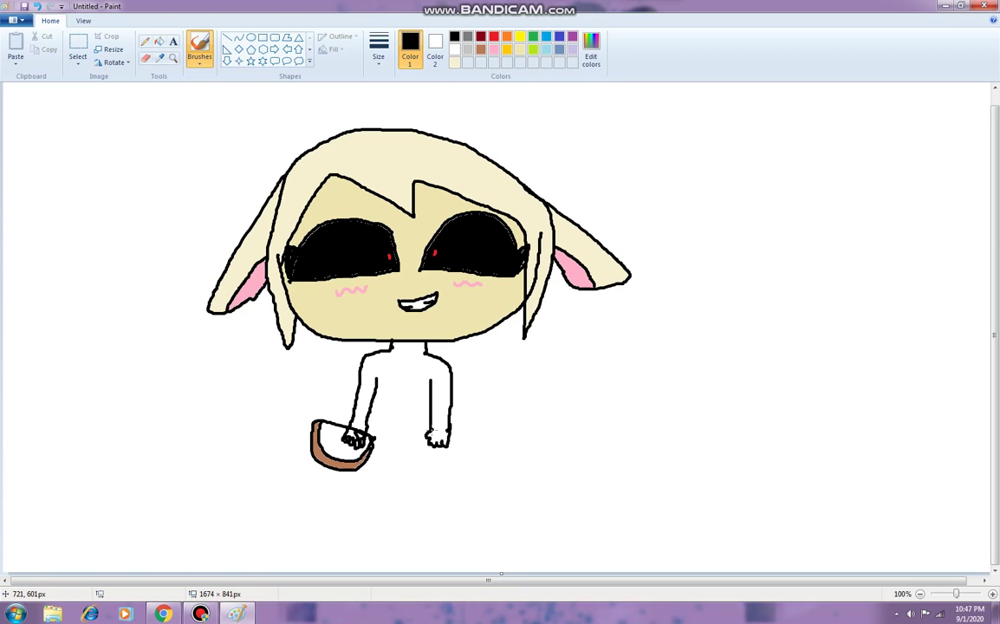
- Outline a small rounded carrot in black beside the right hand, with short tick marks inside it
left_click_drag(418, 447, 472, 448)
key("ctrl+z")
left_click_drag(410, 441, 429, 441)
left_click(38, 7)
key("ctrl+y")
mouse_move(446, 430)
left_mouse_down()
mouse_move(468, 436)
mouse_move(466, 450)
mouse_move(422, 435)
left_mouse_up()
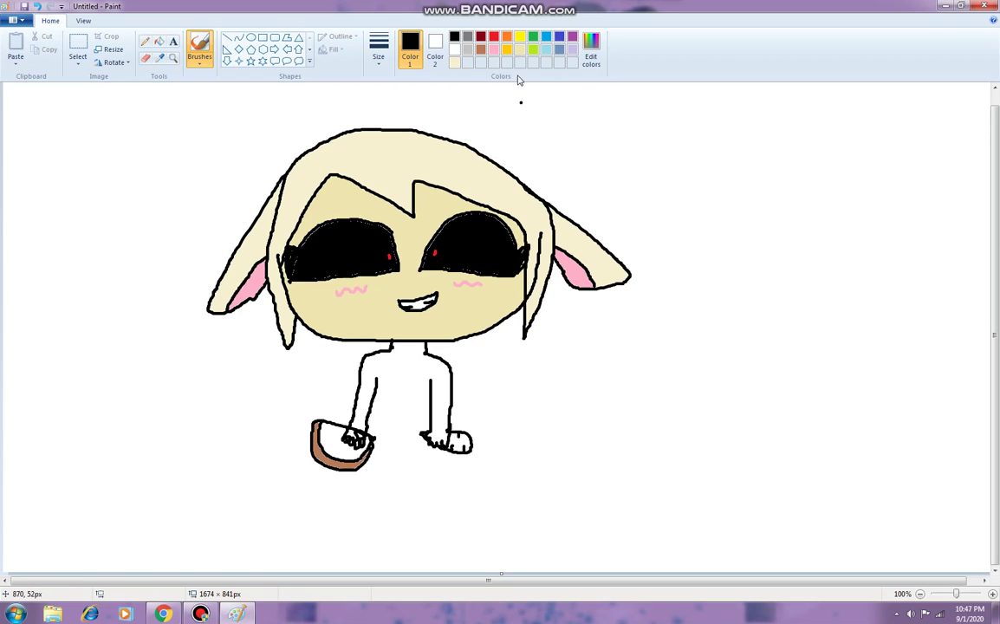
- Fill the carrot with gold and brush small green leaves at its outer end
left_click(507, 50)
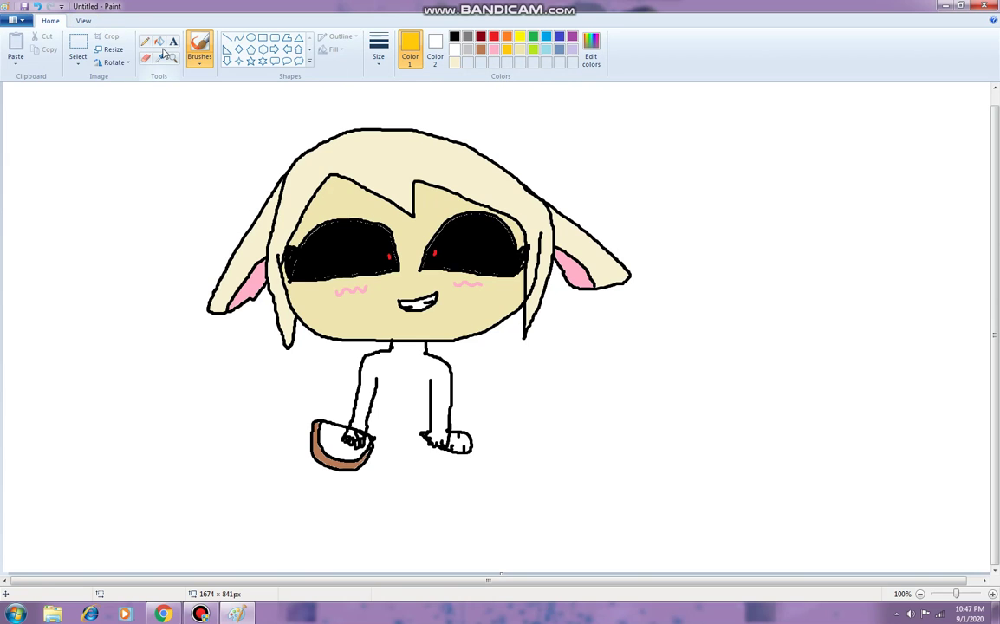
left_click(159, 41)
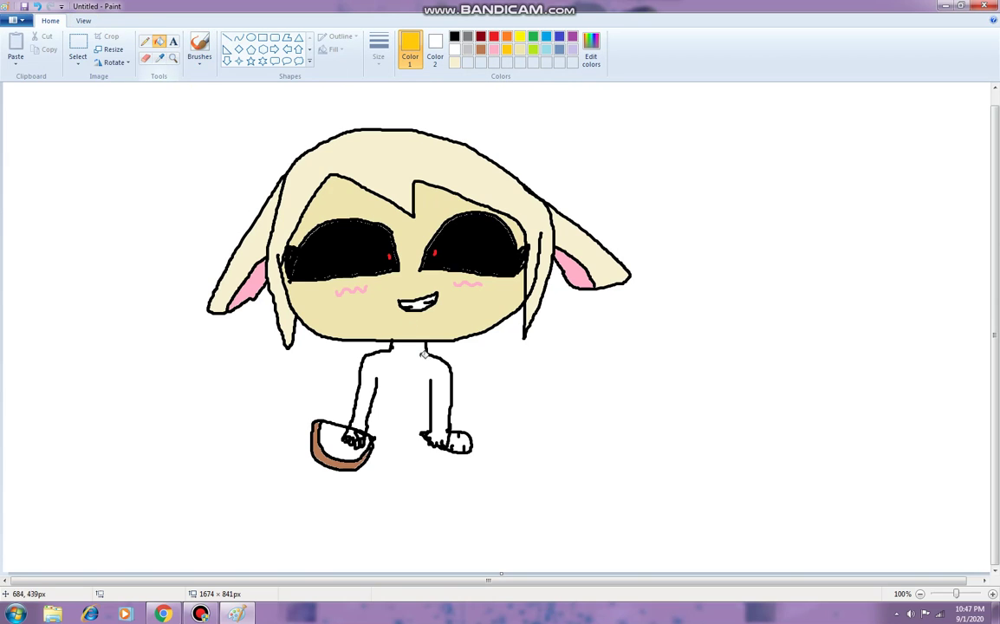
left_click(459, 442)
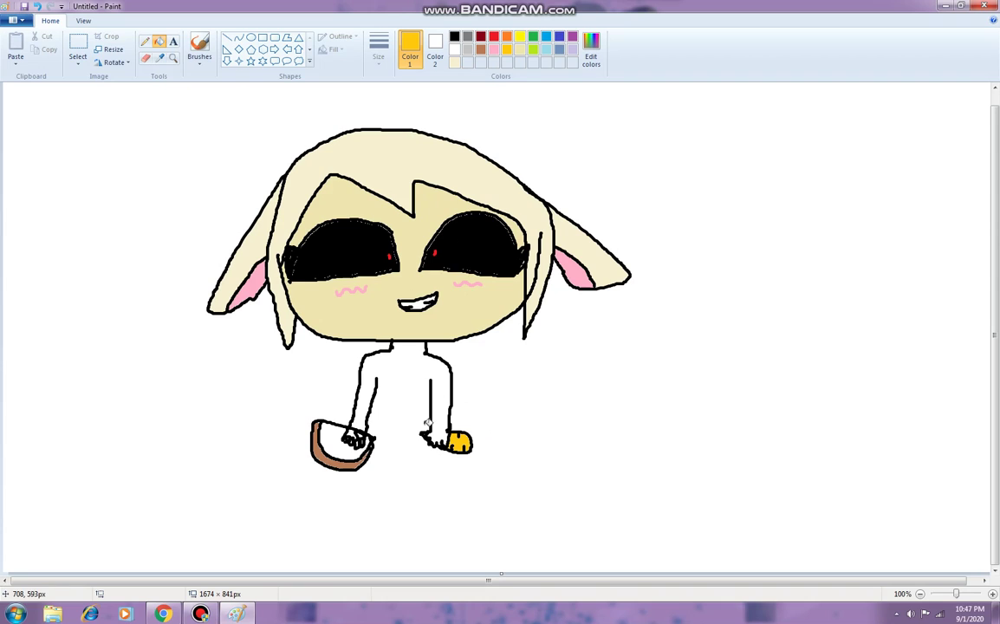
left_click(204, 45)
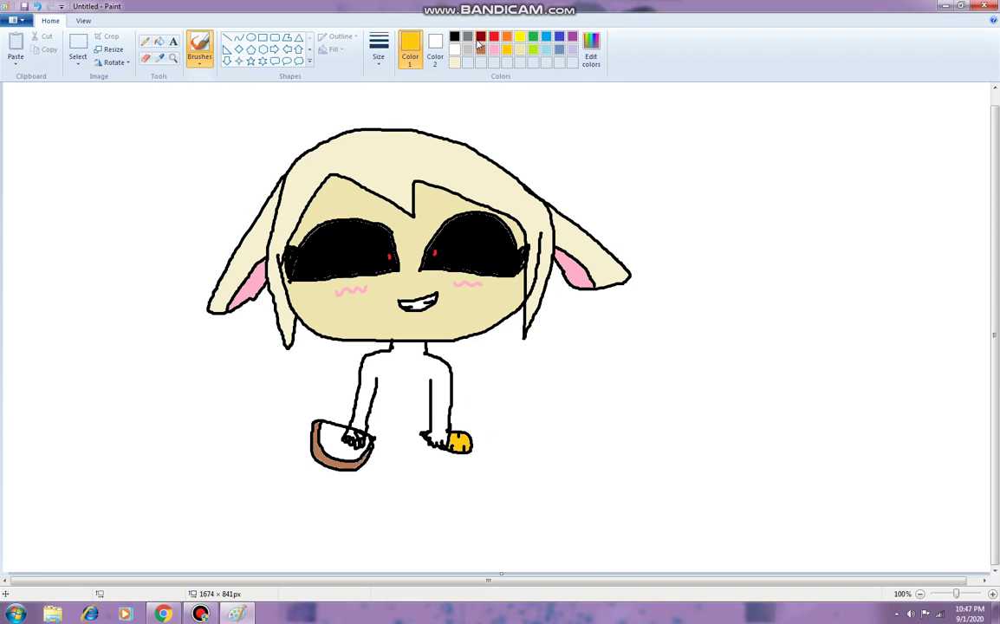
left_click(533, 36)
left_click_drag(476, 432, 476, 445)
left_click_drag(472, 436, 480, 435)
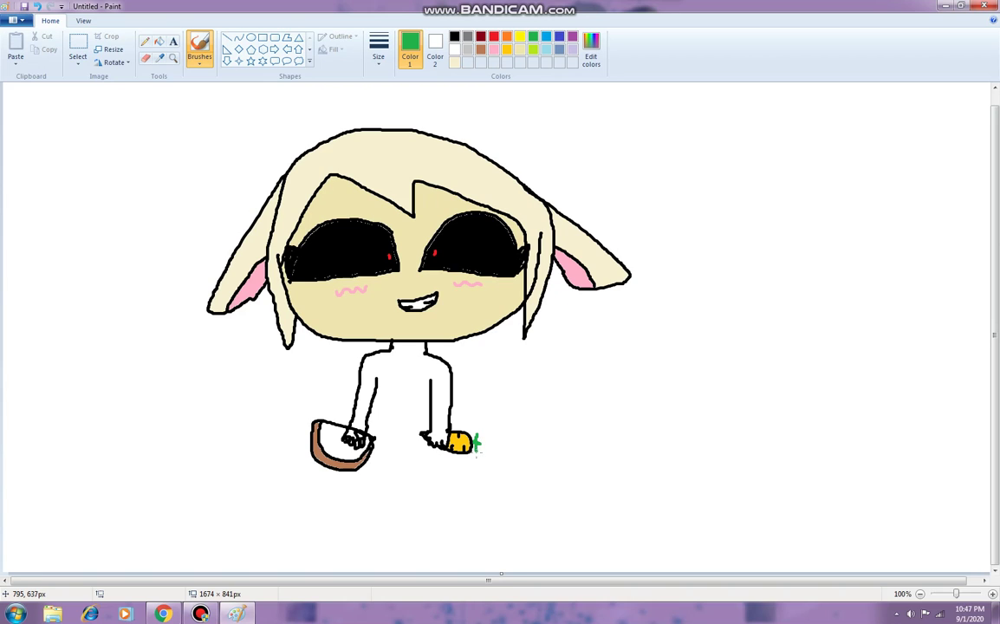
- Brush red marks over the gold carrot and along the brown band around the left hand
left_click(494, 37)
left_click(496, 286)
key("ctrl+z")
left_click(441, 388)
left_click_drag(451, 454, 463, 444)
left_click(673, 260)
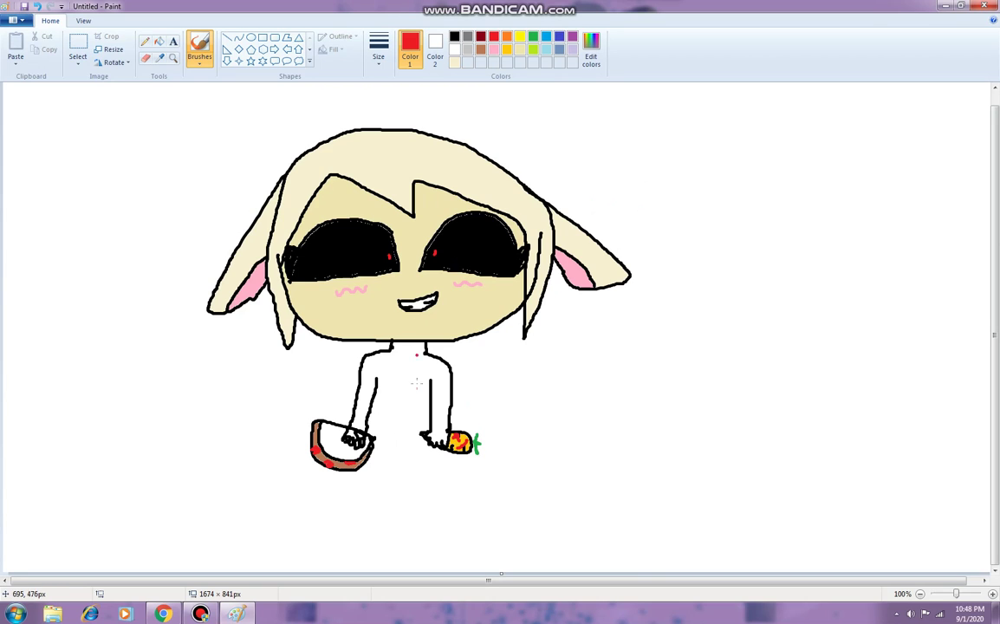
- Draw the torso sides and waistline in black, along with the dress's curved neckline and sleeve hems
left_click(454, 37)
left_click_drag(423, 378, 419, 412)
key("ctrl+z")
key("ctrl+z")
mouse_move(375, 374)
left_mouse_down()
mouse_move(383, 414)
mouse_move(416, 416)
mouse_move(430, 390)
left_mouse_up()
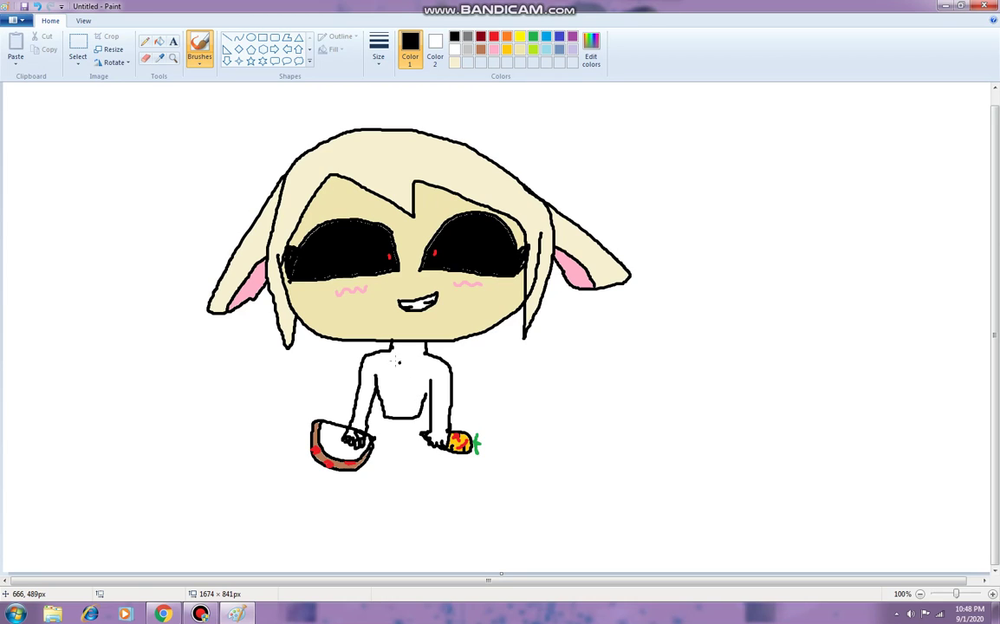
left_click_drag(392, 348, 420, 350)
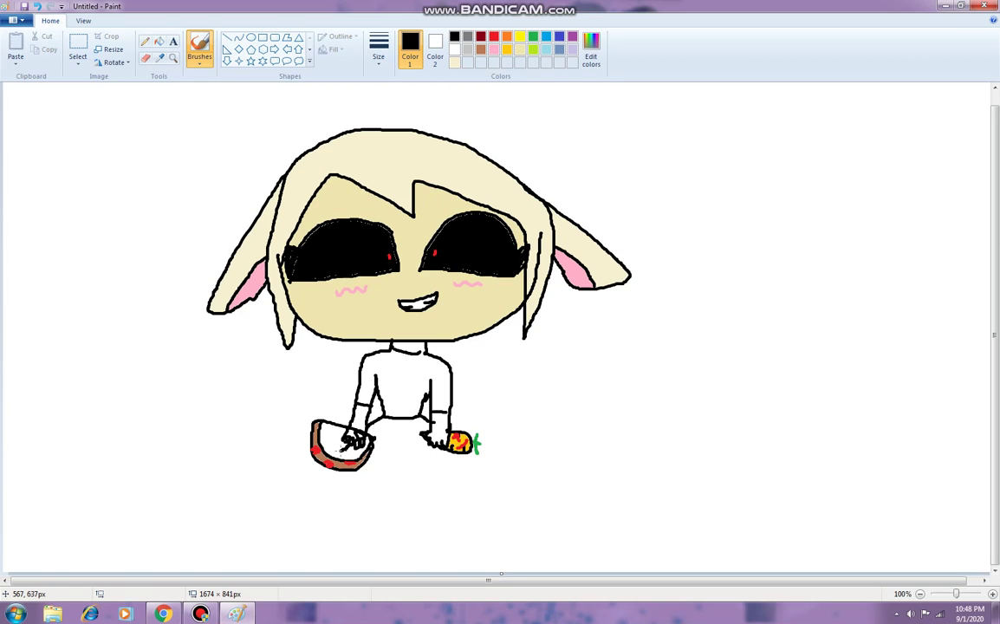
- Draw a flared skirt with a curved hem below the waist and the left leg beneath it
left_click_drag(344, 447, 329, 456)
mouse_move(475, 462)
left_mouse_down()
mouse_move(482, 474)
mouse_move(379, 494)
mouse_move(317, 470)
left_mouse_up()
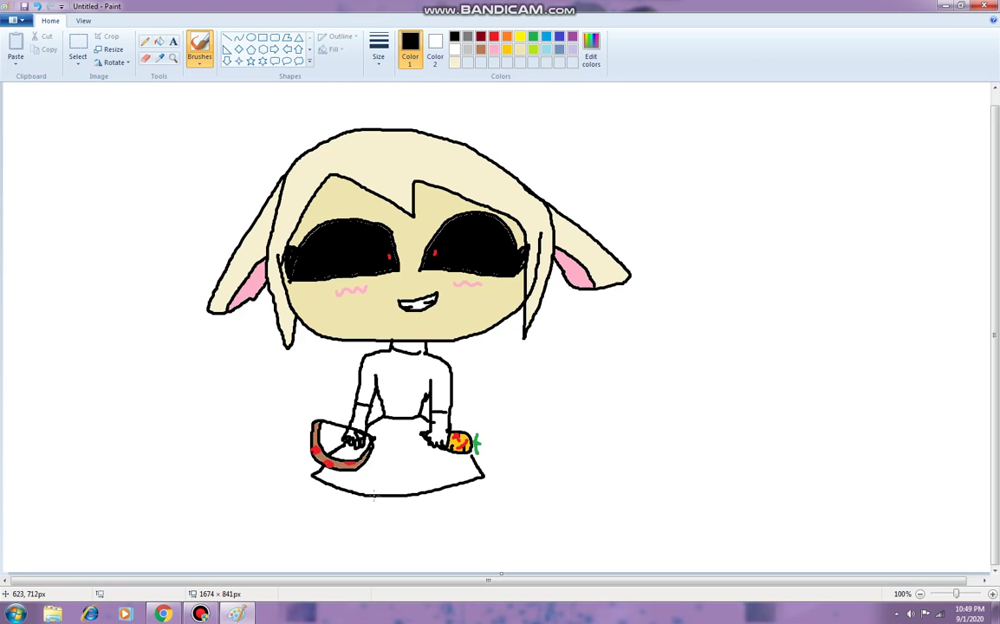
mouse_move(375, 497)
left_mouse_down()
mouse_move(368, 555)
mouse_move(388, 568)
mouse_move(398, 502)
left_mouse_up()
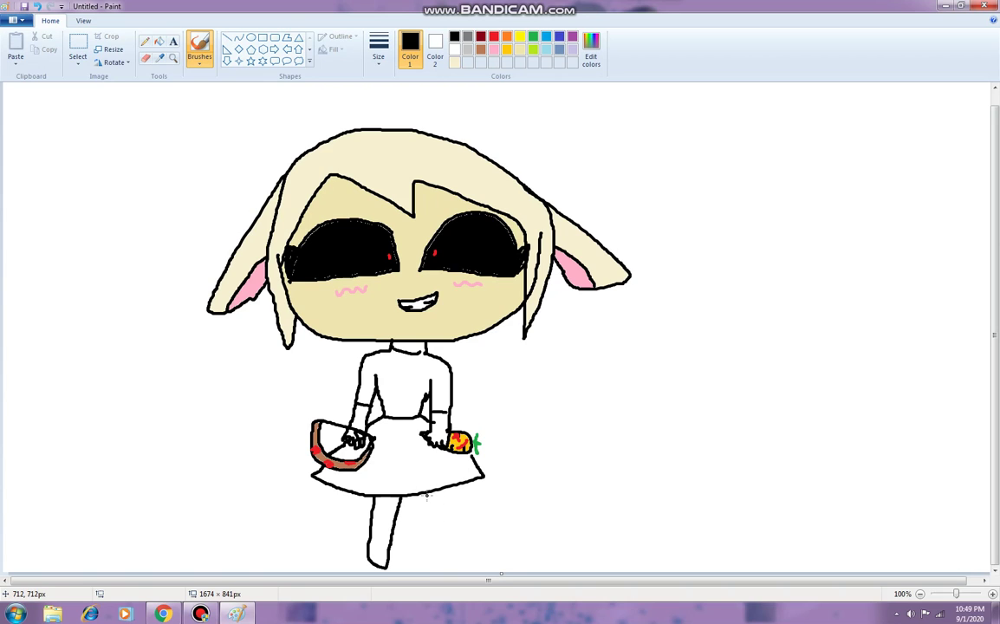
- Draw the right leg below the skirt next to the left leg, undoing and retrying its strokes
left_click_drag(432, 493, 442, 559)
key("ctrl+z")
mouse_move(430, 495)
left_mouse_down()
mouse_move(452, 561)
mouse_move(436, 565)
left_mouse_up()
key("ctrl+z")
left_click_drag(426, 492, 445, 546)
key("ctrl+z")
key("ctrl+z")
left_click(37, 6)
mouse_move(434, 495)
left_mouse_down()
mouse_move(449, 561)
mouse_move(427, 558)
left_mouse_up()
key("ctrl+z")
mouse_move(432, 491)
left_mouse_down()
mouse_move(448, 563)
mouse_move(424, 556)
mouse_move(419, 504)
mouse_move(440, 524)
mouse_move(442, 563)
mouse_move(420, 555)
mouse_move(414, 508)
mouse_move(425, 521)
mouse_move(426, 563)
mouse_move(405, 502)
left_mouse_up()
key("ctrl+z")
key("ctrl+z")
key("ctrl+z")
- Fill both legs with the pale yellow skin color used on the face
left_click(454, 63)
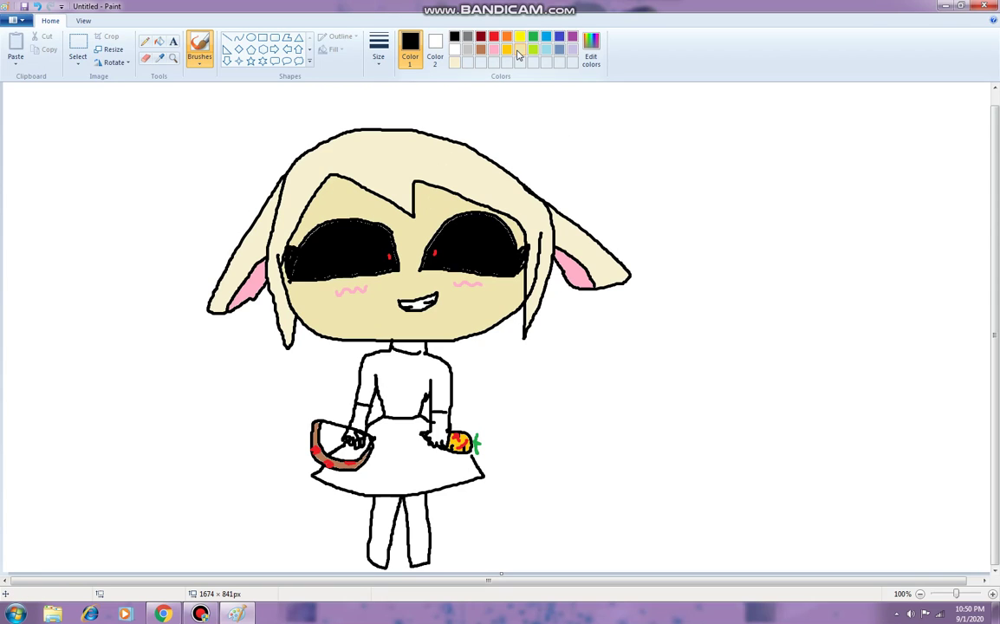
left_click(161, 43)
left_click(385, 529)
left_click(423, 527)
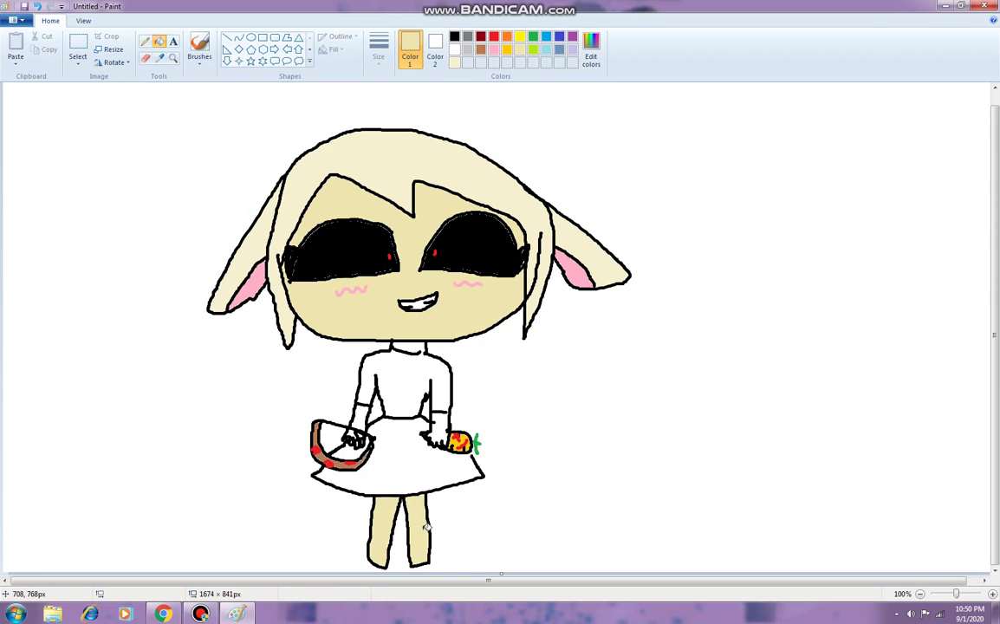
- Close the neckline outline in black and fill the neck and both forearms with pale yellow skin color
left_click(200, 45)
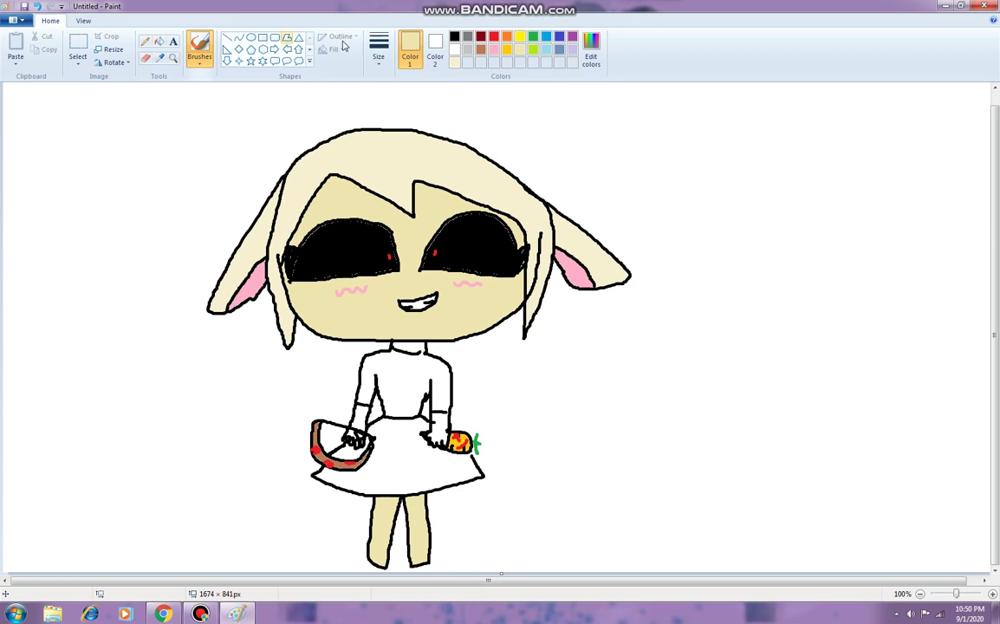
left_click(454, 36)
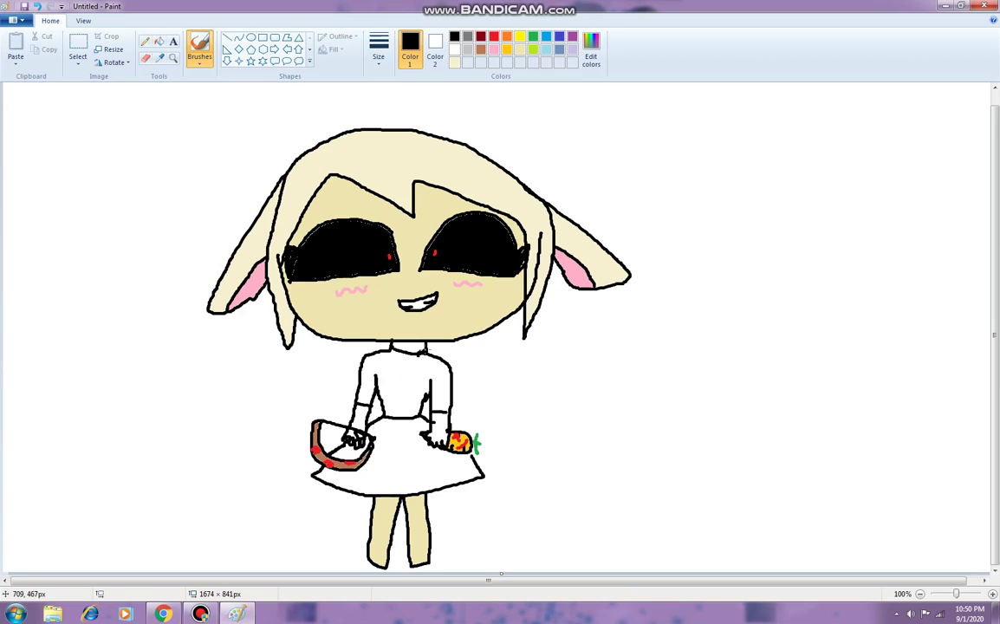
left_click(453, 62)
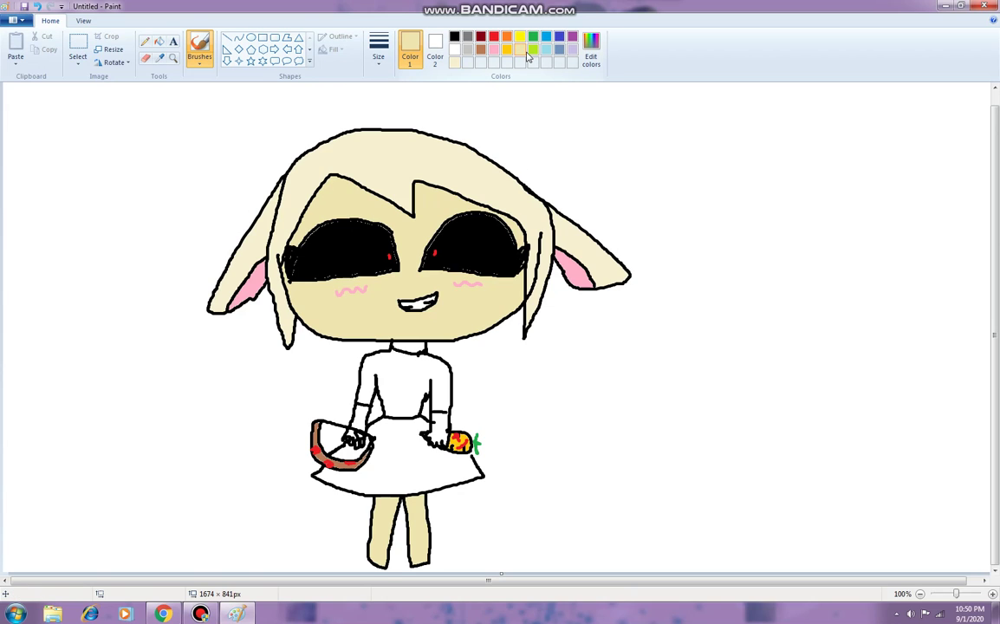
left_click(158, 41)
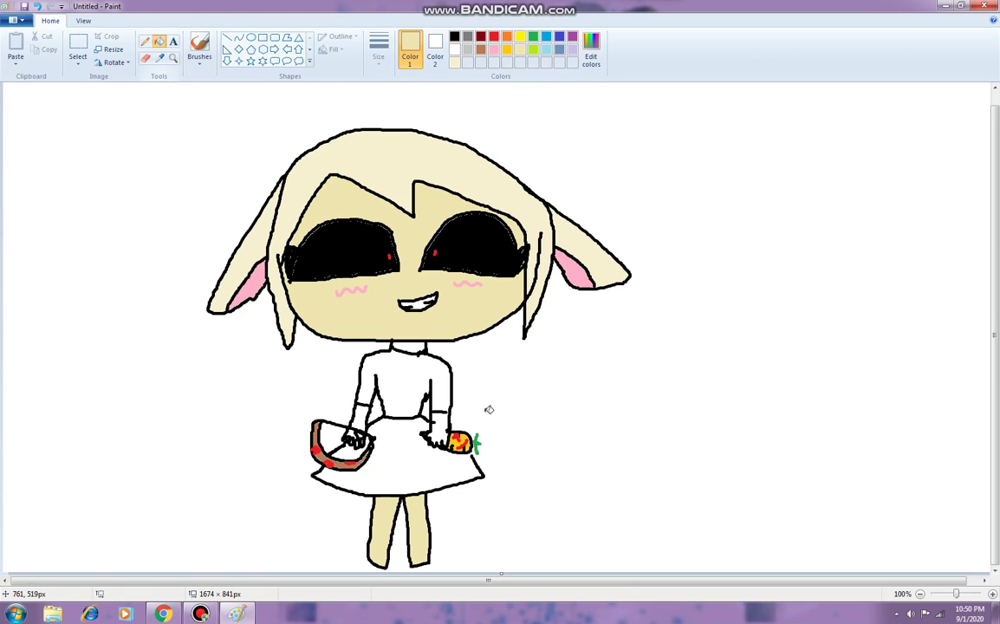
left_click(359, 419)
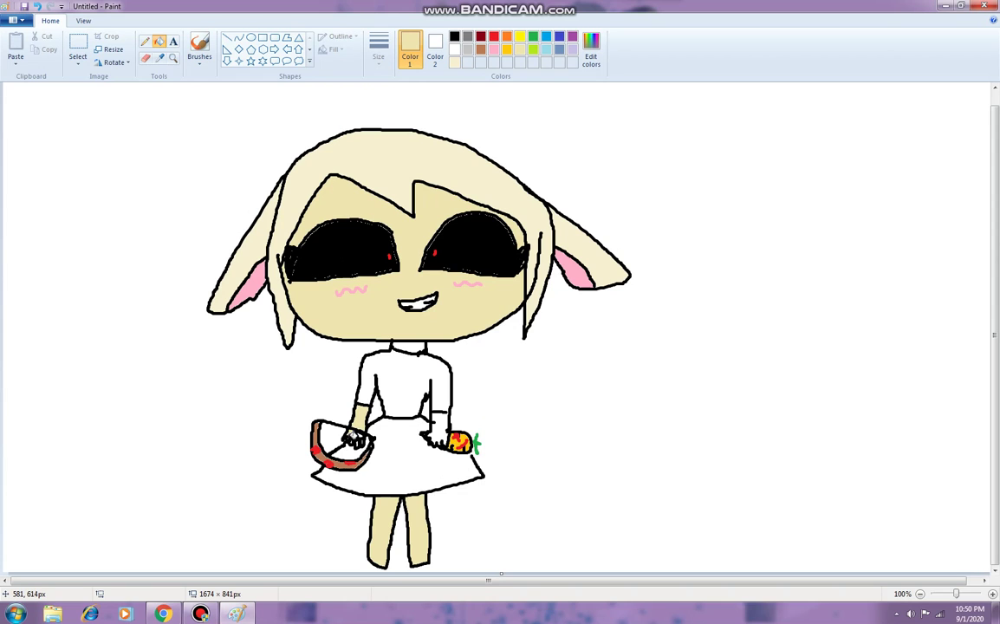
left_click(351, 436)
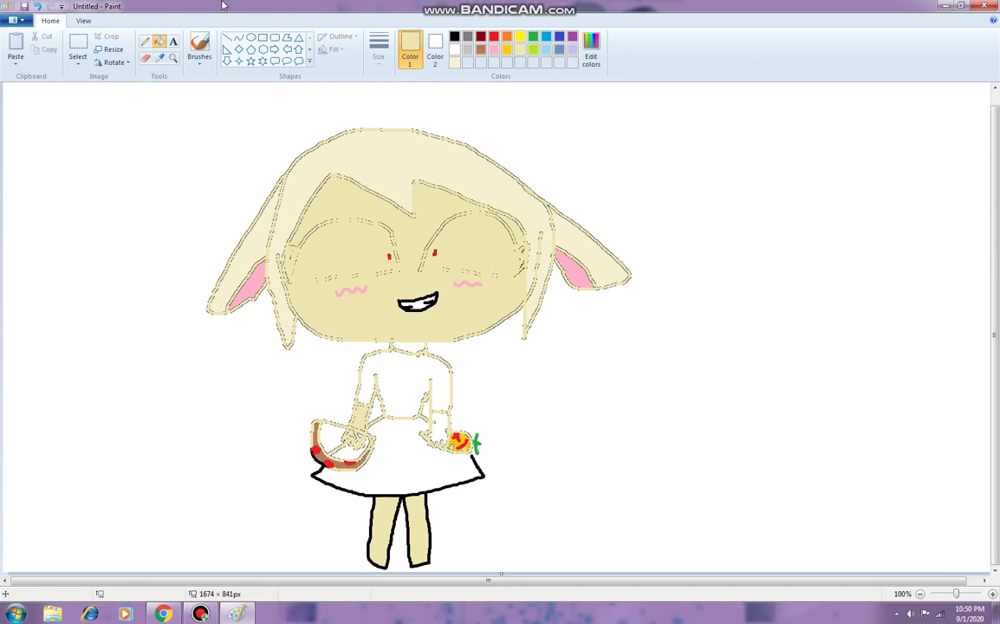
left_click(37, 6)
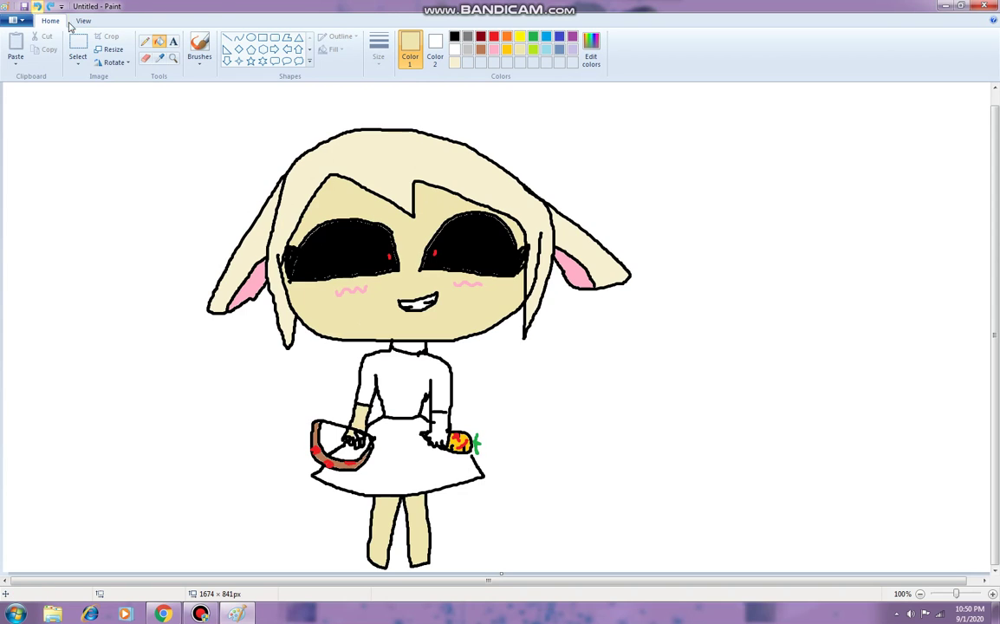
left_click(389, 387)
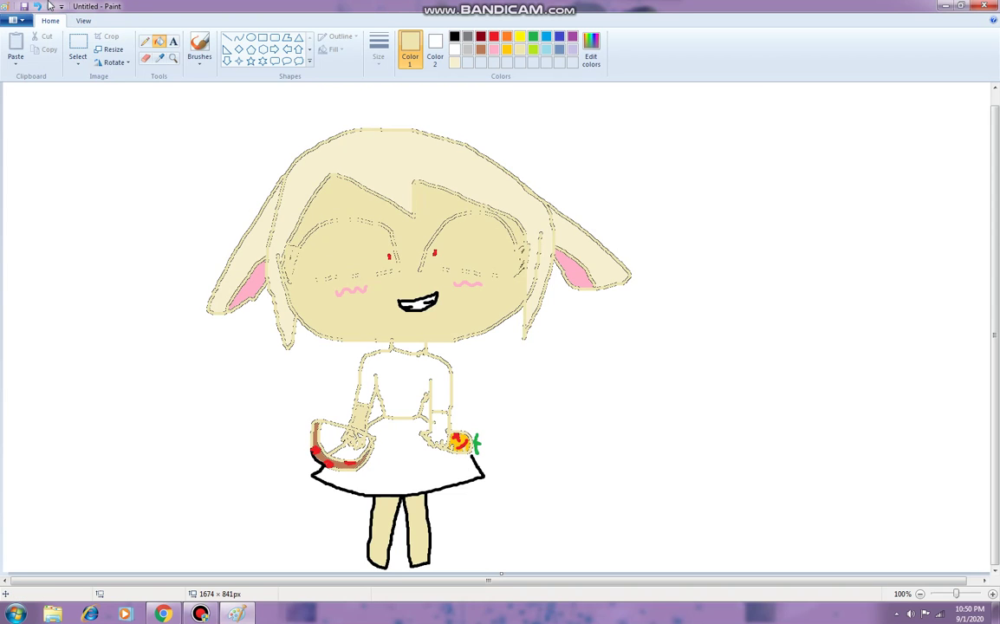
left_click(37, 6)
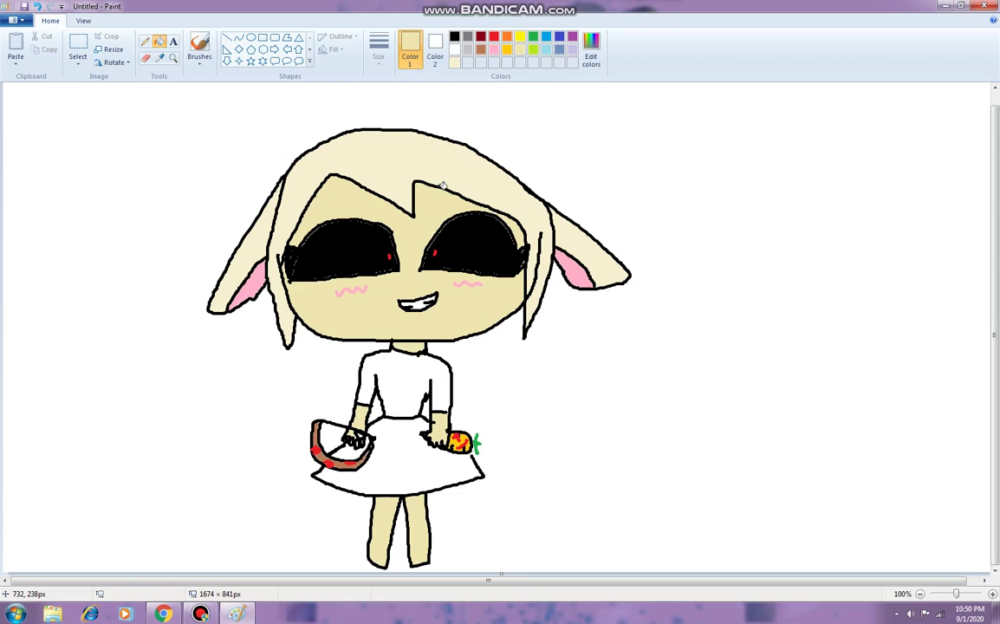
- Fill the dress's bodice and both sleeves with light turquoise, undoing the fill outside them
left_click(545, 49)
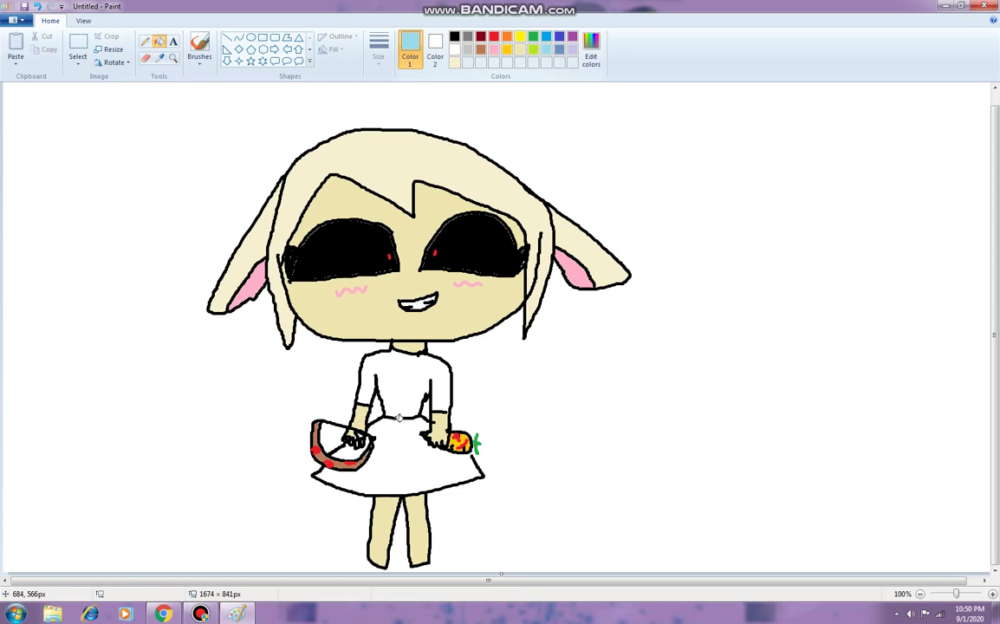
left_click(360, 373)
left_click(372, 426)
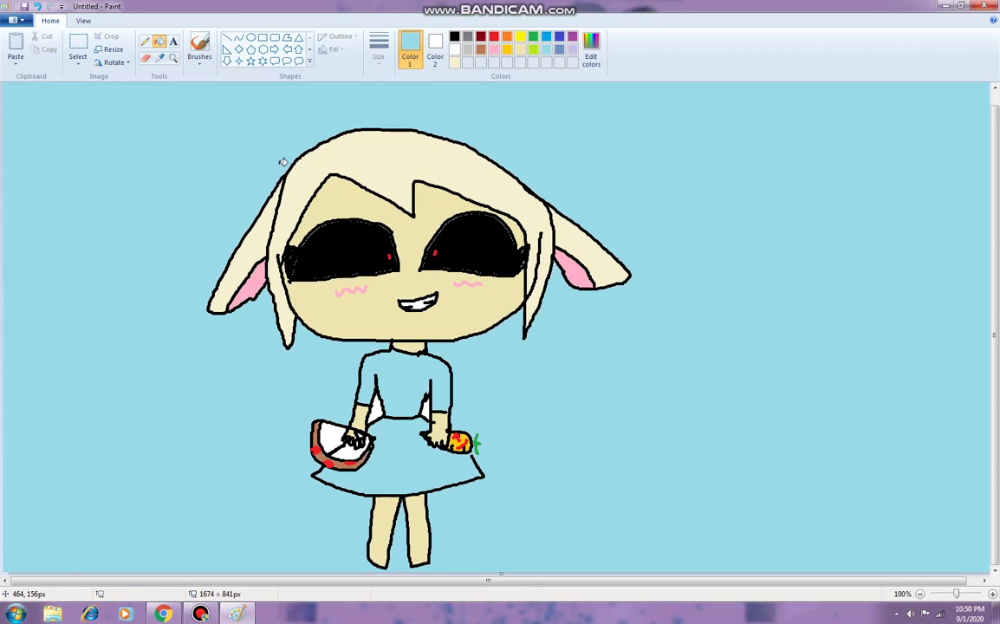
left_click(37, 7)
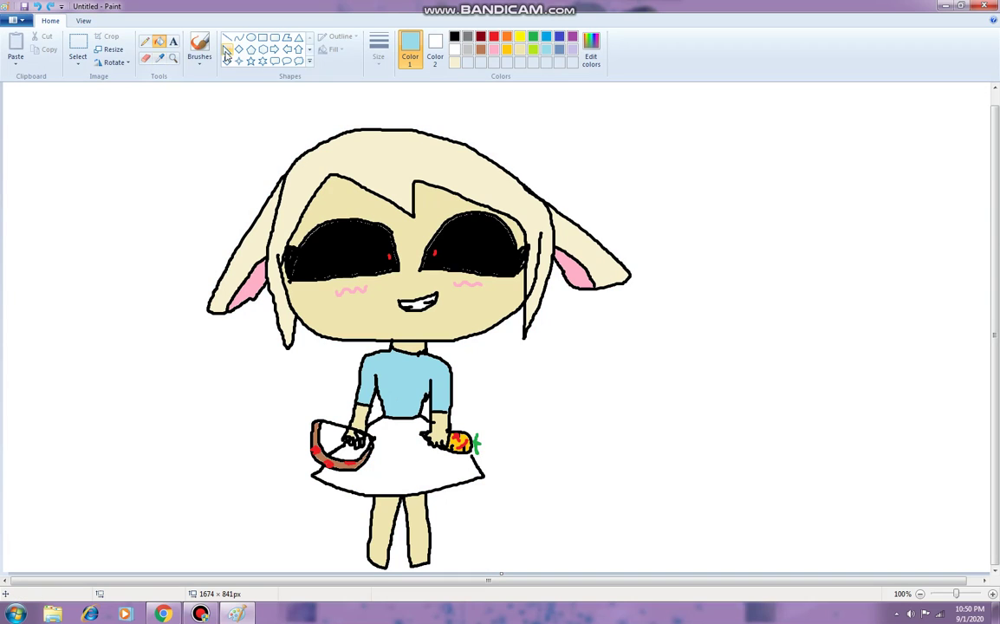
- Close the gap in the skirt's outline below the carrot in black and fill the skirt with light turquoise
left_click(199, 43)
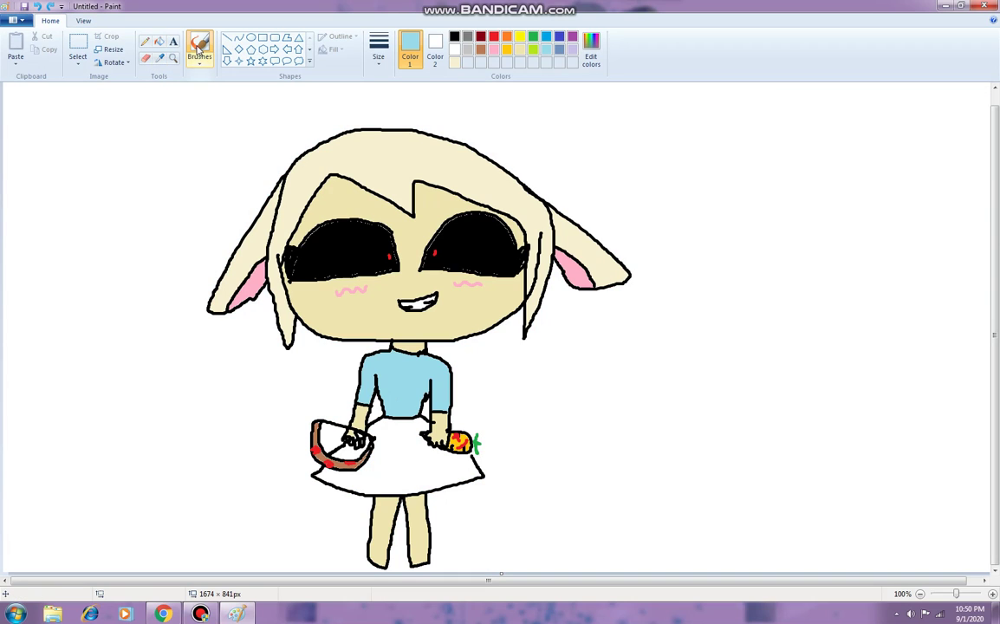
left_click(454, 37)
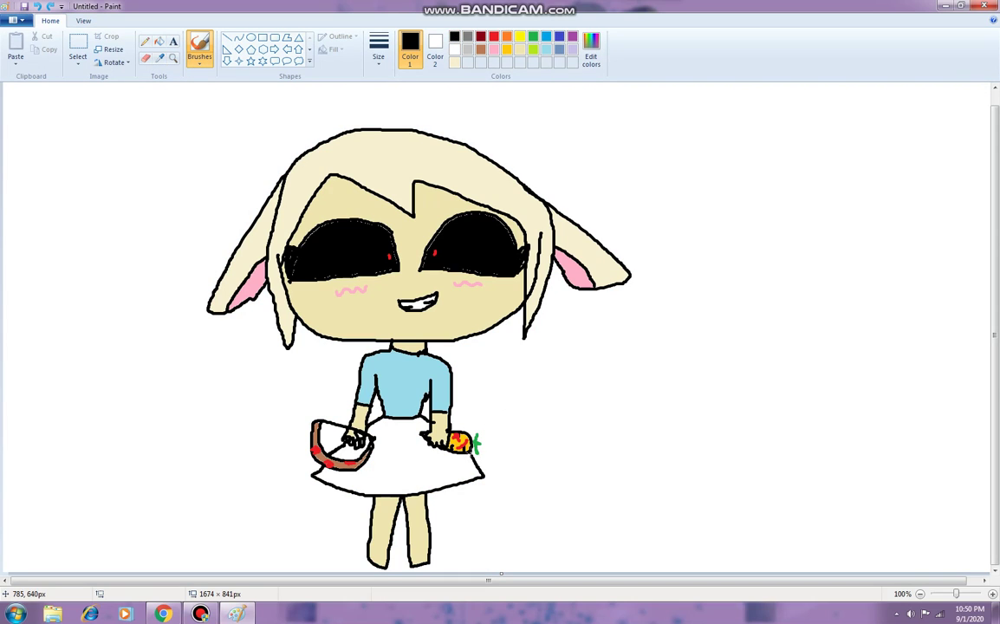
left_click(160, 42)
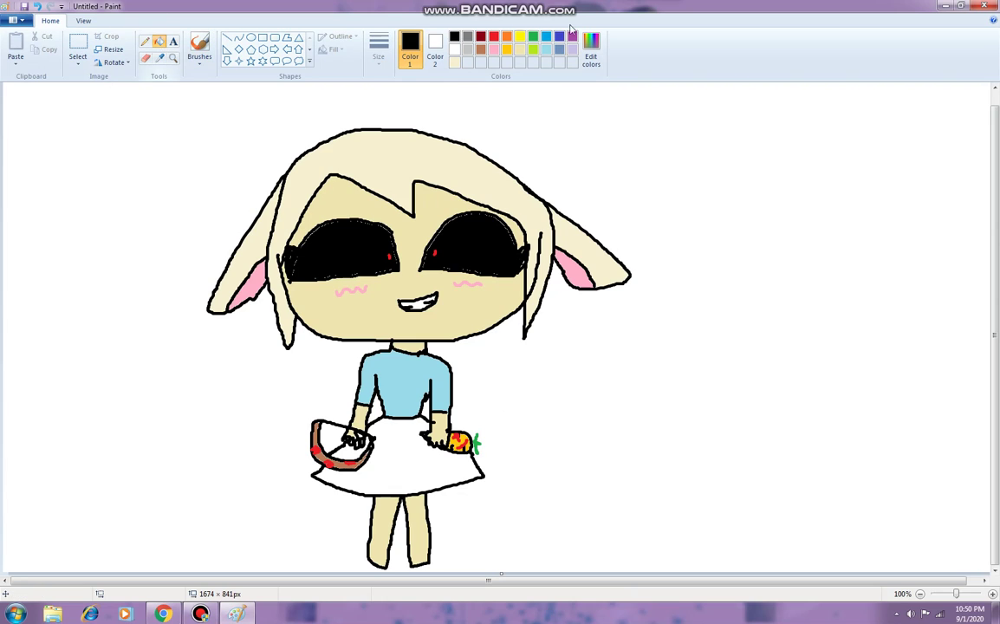
left_click(545, 50)
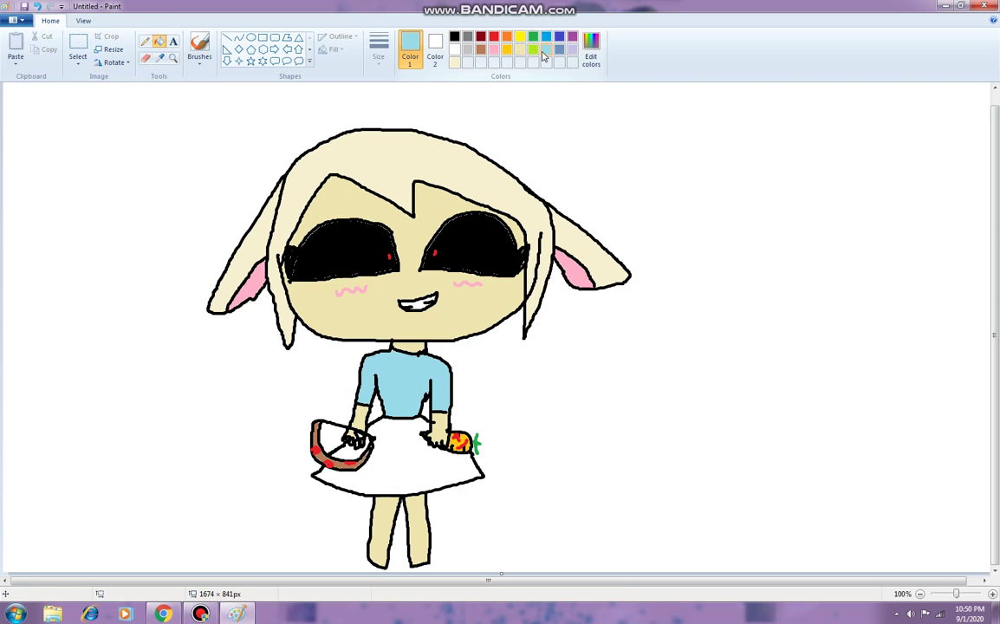
left_click(386, 459)
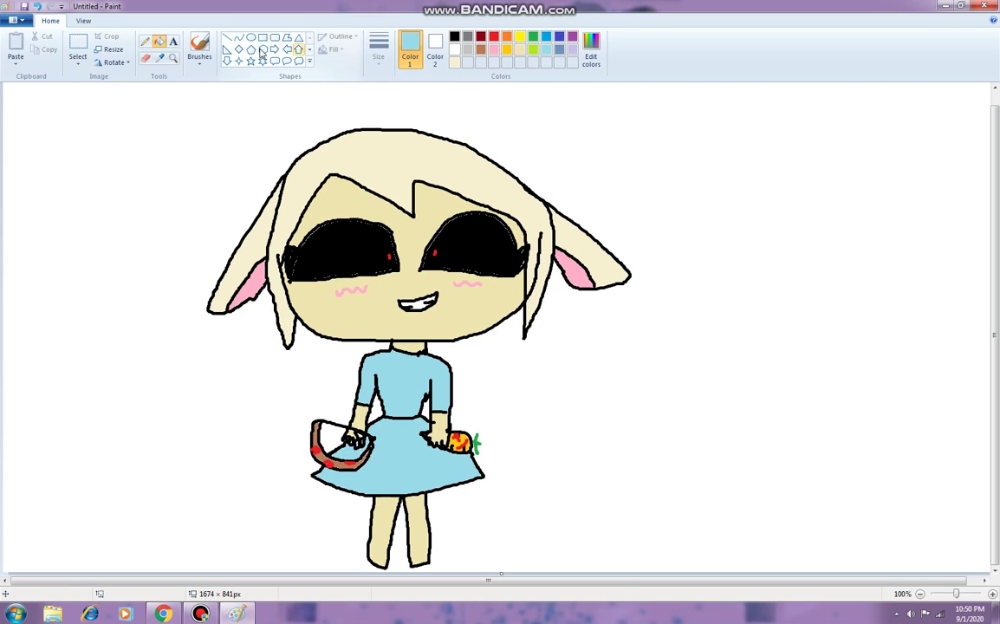
- Draw the outline of the long back hair in black with the brush, with jagged ends, on both sides below the head
left_click(199, 47)
left_click(455, 36)
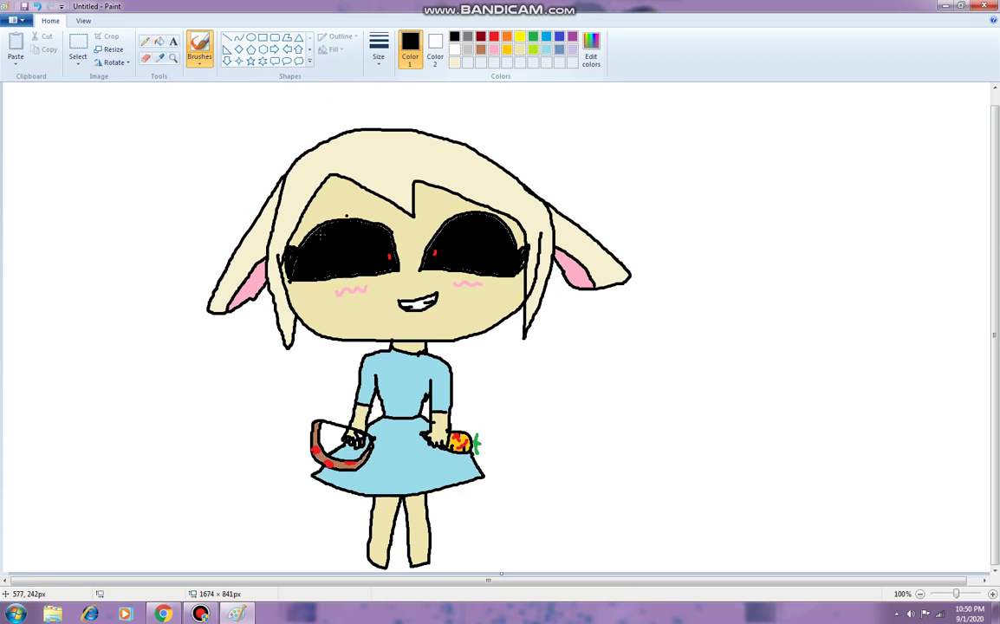
mouse_move(264, 296)
left_mouse_down()
mouse_move(266, 381)
mouse_move(274, 359)
mouse_move(291, 383)
mouse_move(302, 377)
mouse_move(356, 405)
left_mouse_up()
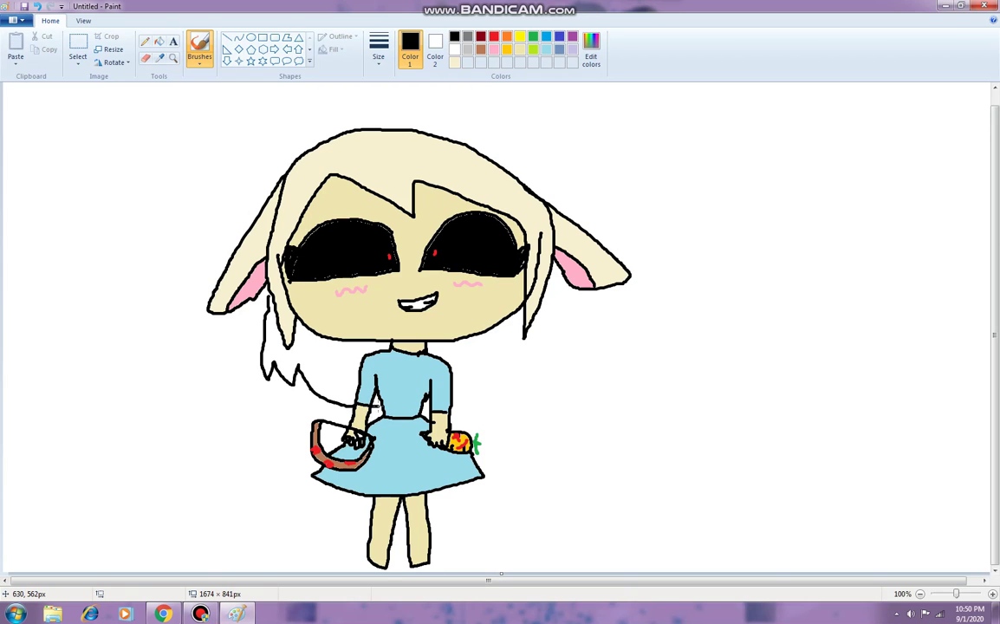
mouse_move(546, 286)
left_mouse_down()
mouse_move(518, 380)
mouse_move(488, 410)
mouse_move(486, 395)
mouse_move(455, 409)
left_mouse_up()
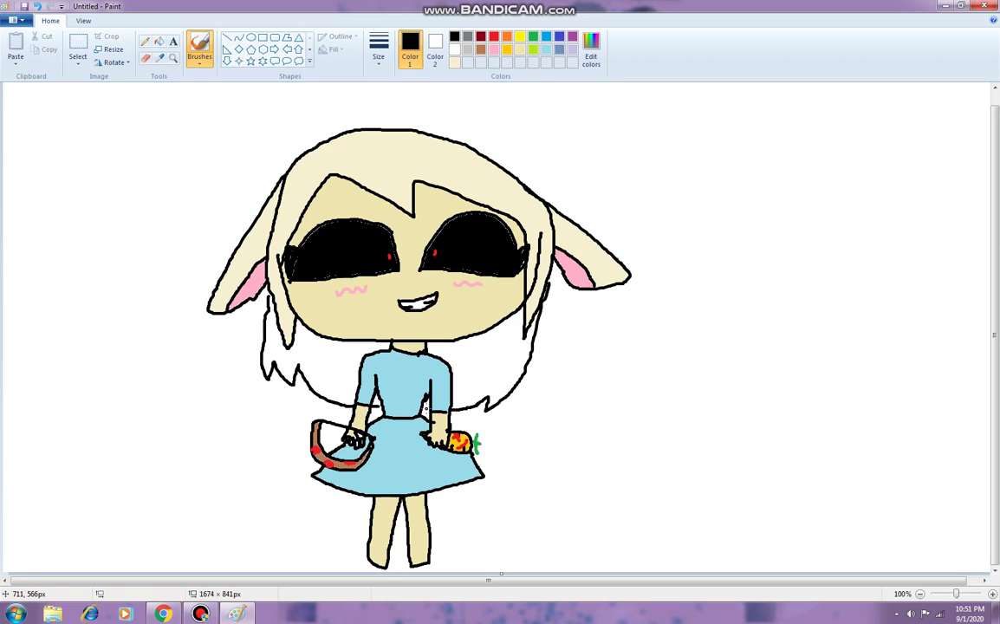
- Fill the back hair on both sides of the neck with the cream hair color
left_click(454, 63)
left_click(157, 40)
left_click(336, 346)
left_click(429, 345)
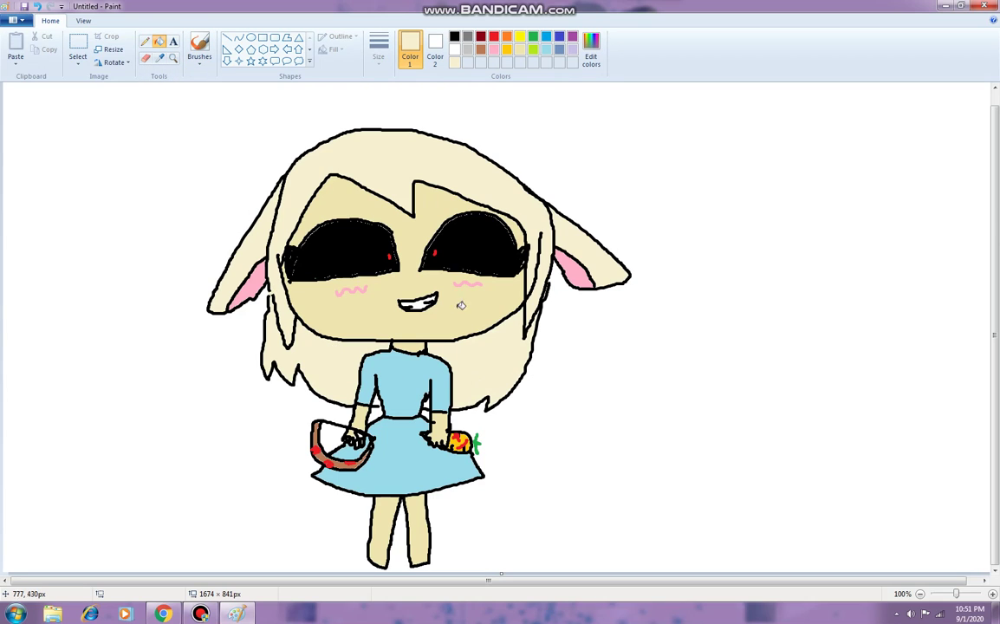
- Draw a small fluffy tail outline in black just above the carrot beside the skirt
left_click(200, 43)
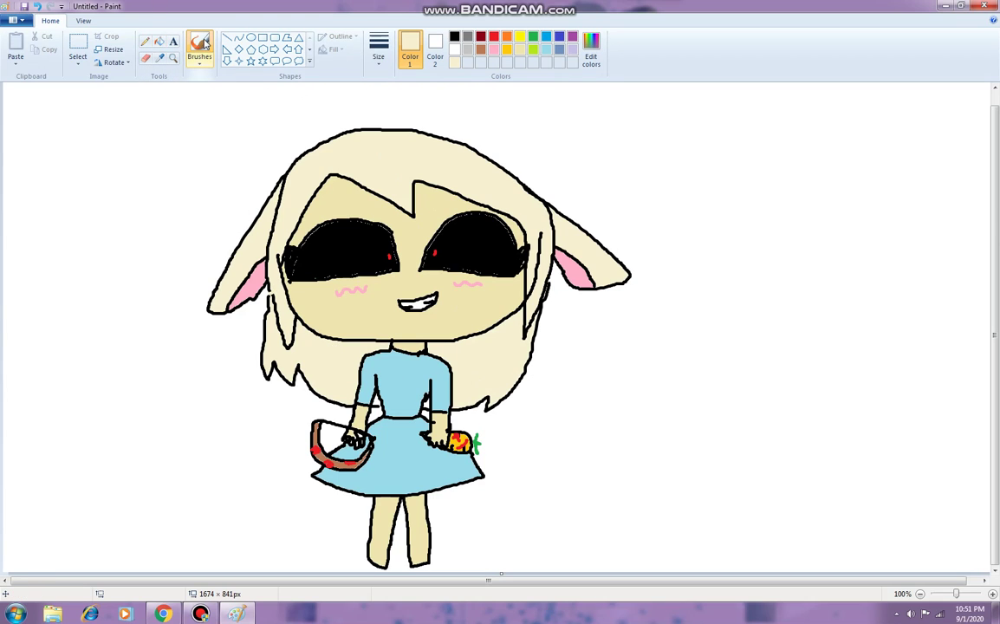
left_click(454, 36)
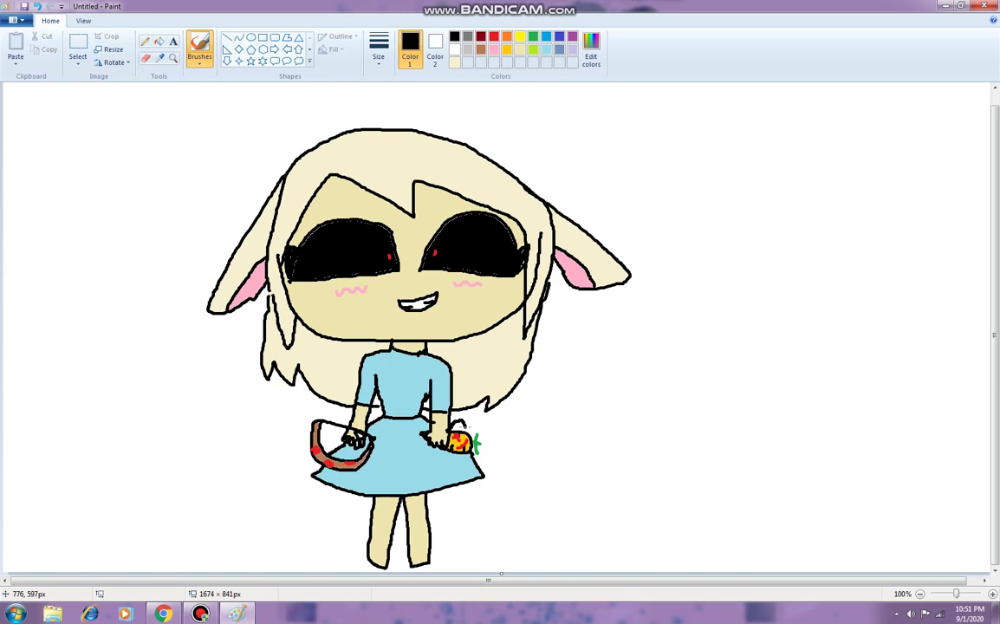
mouse_move(455, 424)
left_mouse_down()
mouse_move(466, 418)
mouse_move(474, 435)
left_mouse_up()
- Close the drawing and save it in the Pictures library as a PNG named Bunny
key("alt+F4")
left_click(466, 307)
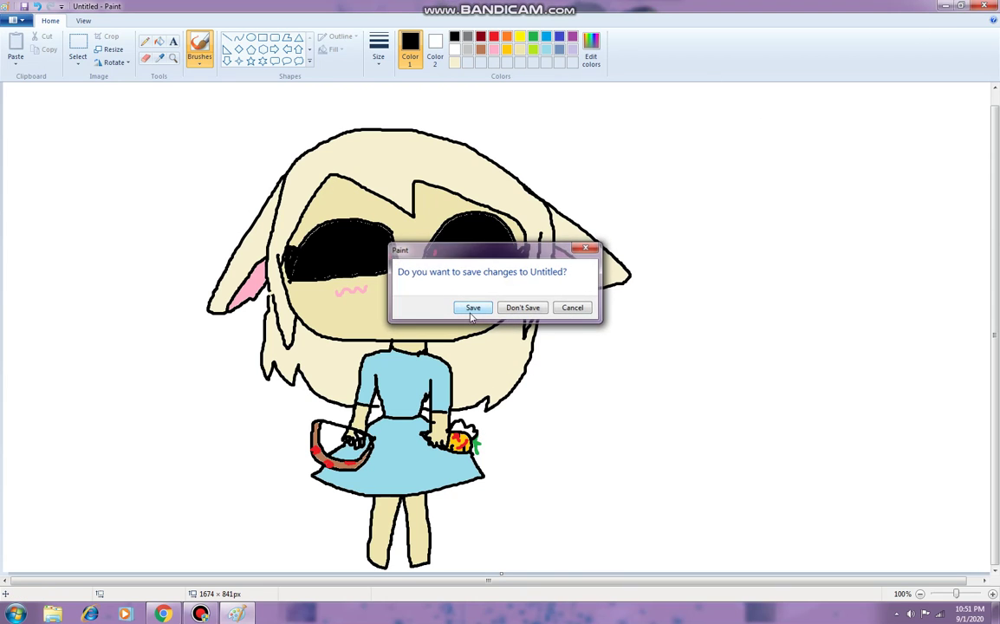
key("BackSpace")
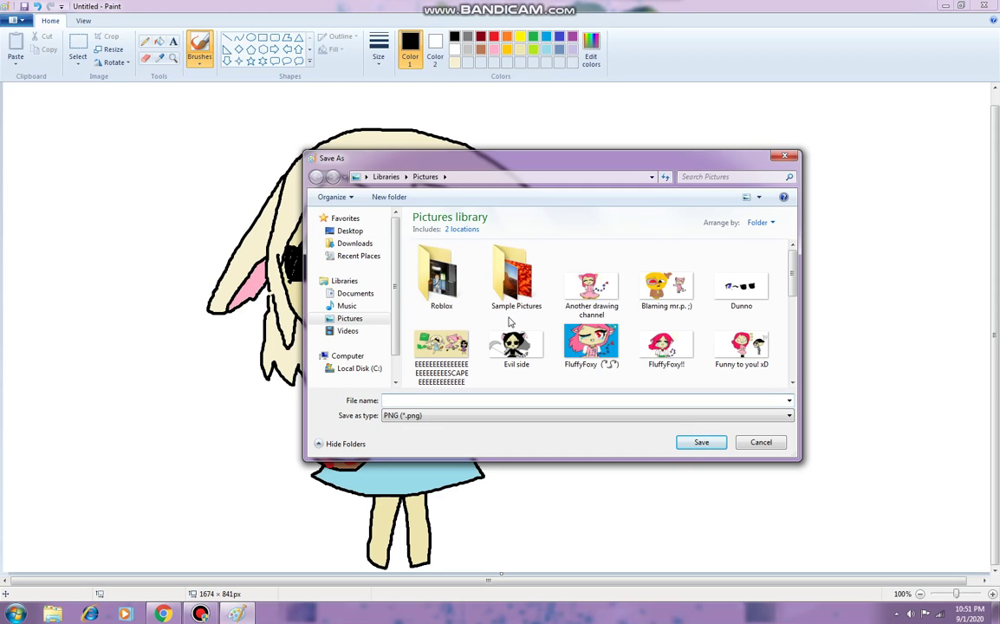
type("Bunny")
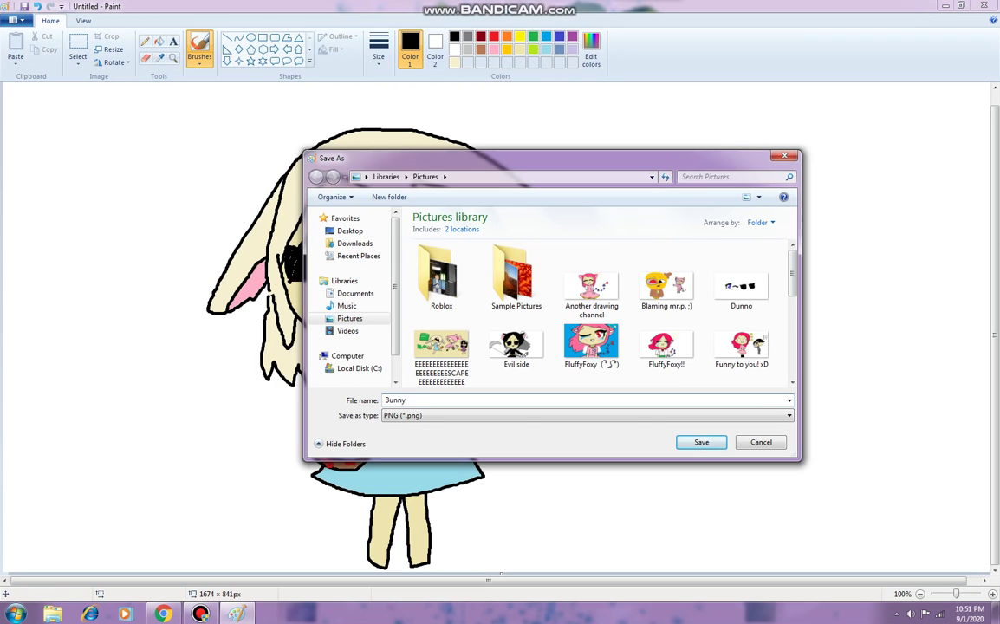